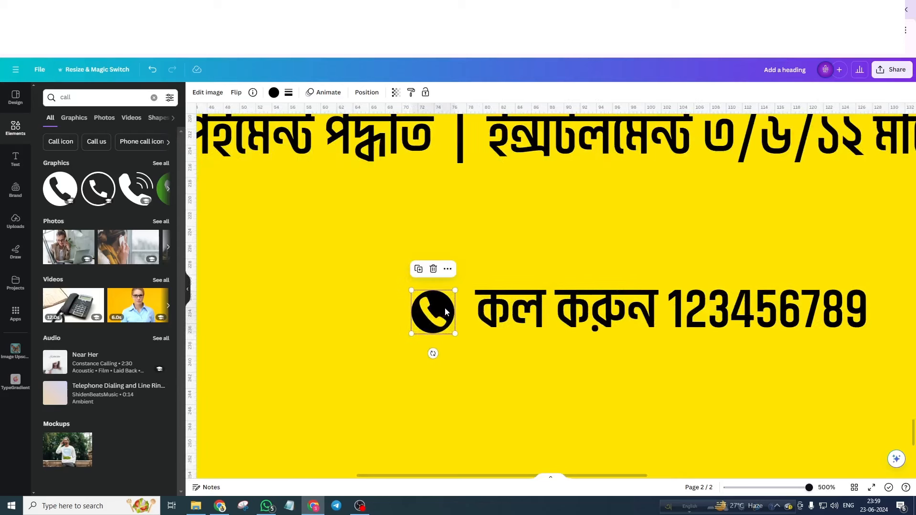
Step: Shrink the phone icon slightly and place it level with the call line, leaving a gap before the text
left_click_drag(444, 307, 444, 313)
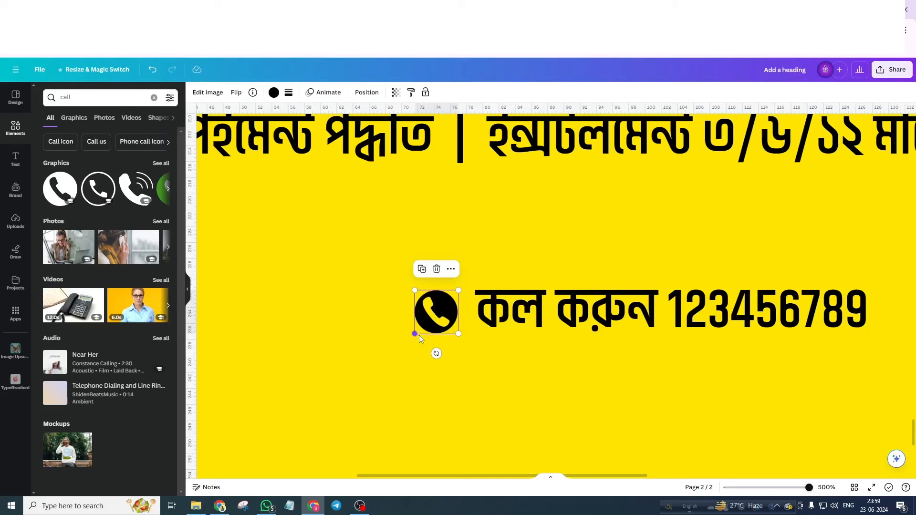
left_click_drag(418, 335, 420, 319)
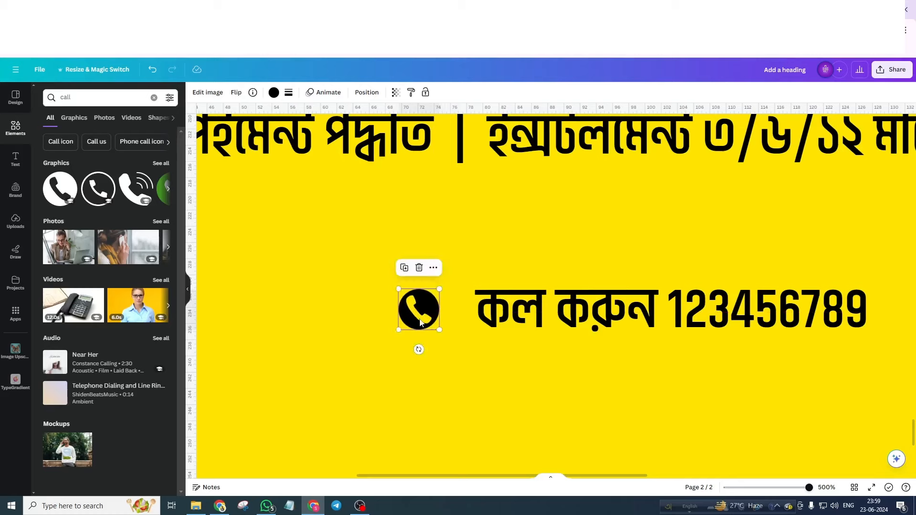
scroll(419, 318, "down", 5)
scroll(504, 346, "down", 2)
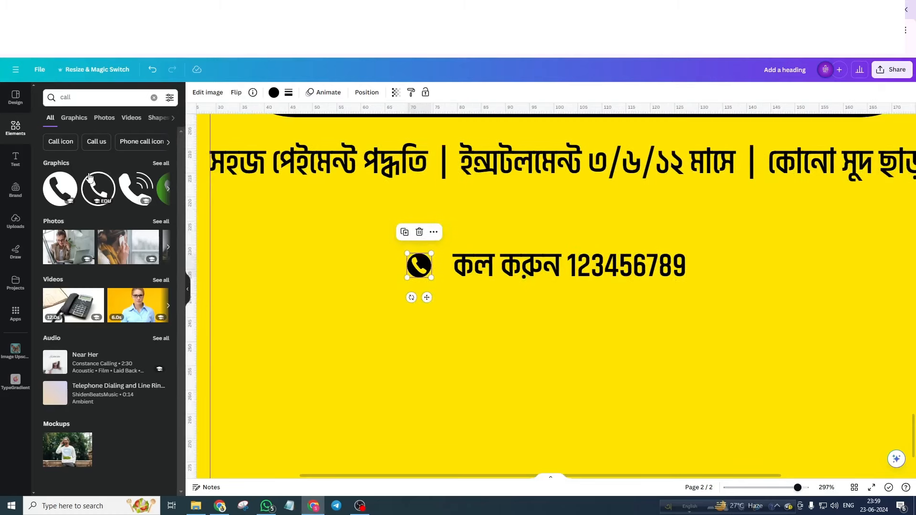
Step: Search the design elements for "web"
scroll(369, 256, "up", 7)
scroll(370, 255, "up", 3)
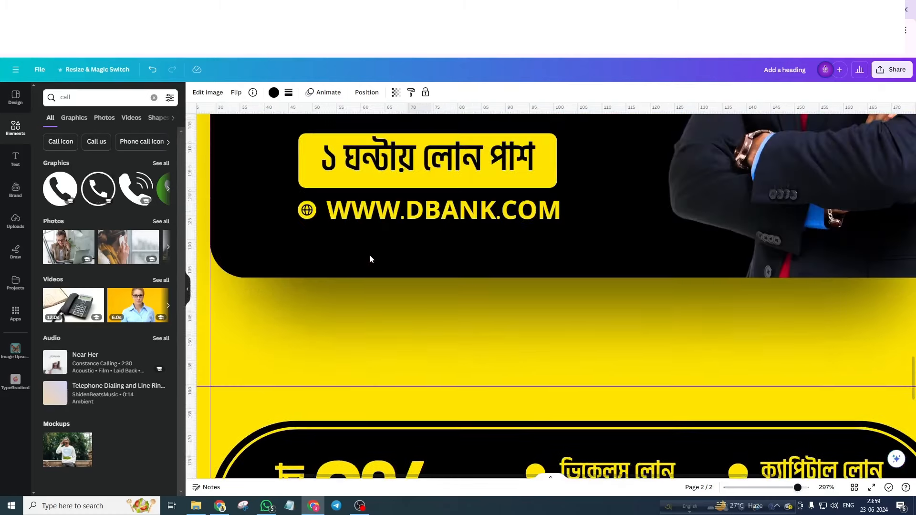
double_click(67, 97)
type("web")
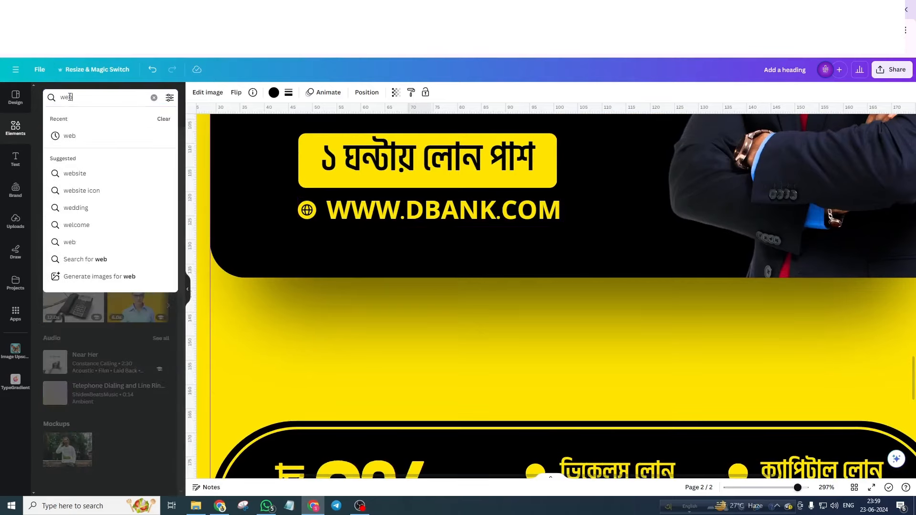
key("Return")
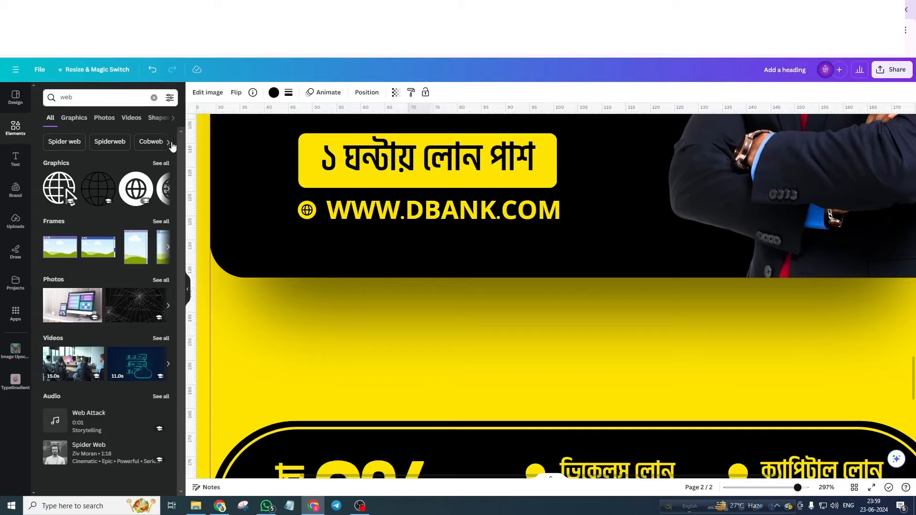
Step: Add the black circular globe graphic directly below the phone icon and resize it to the same width
scroll(609, 271, "down", 10)
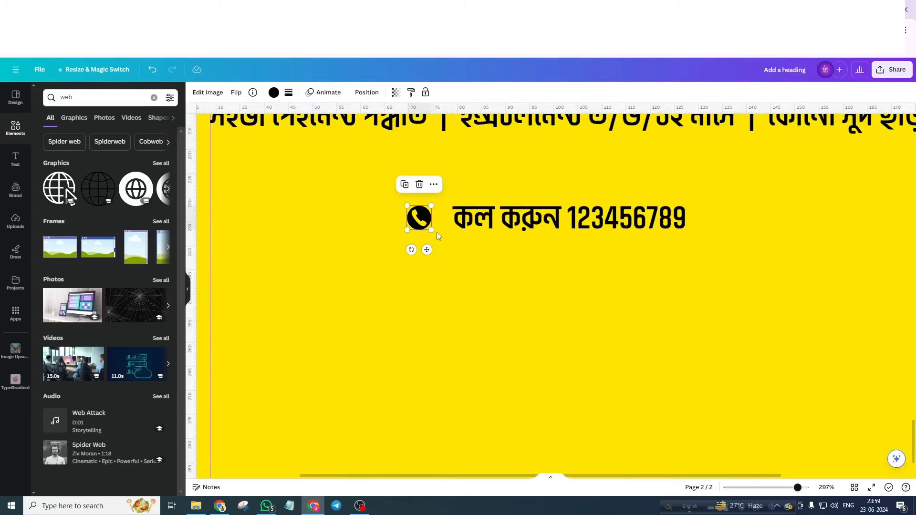
left_click_drag(136, 189, 422, 266)
scroll(430, 205, "up", 5, "ctrl")
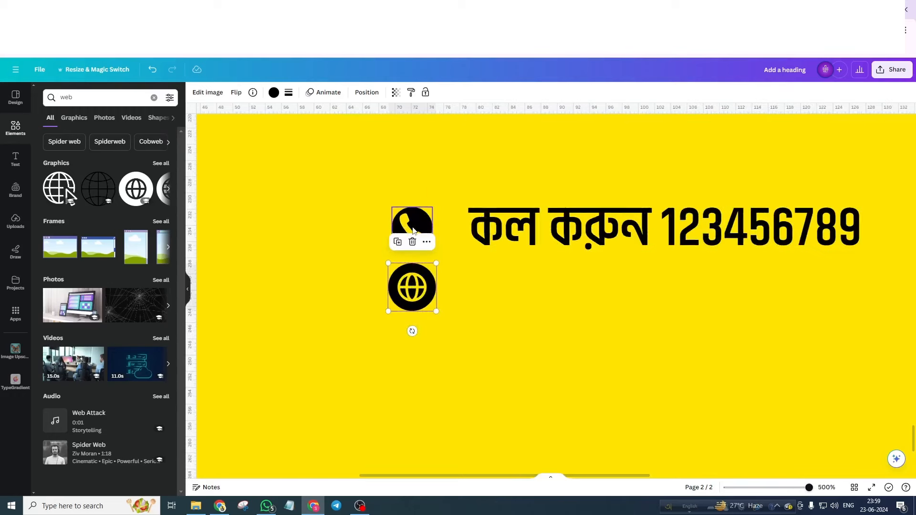
left_click_drag(411, 289, 432, 303)
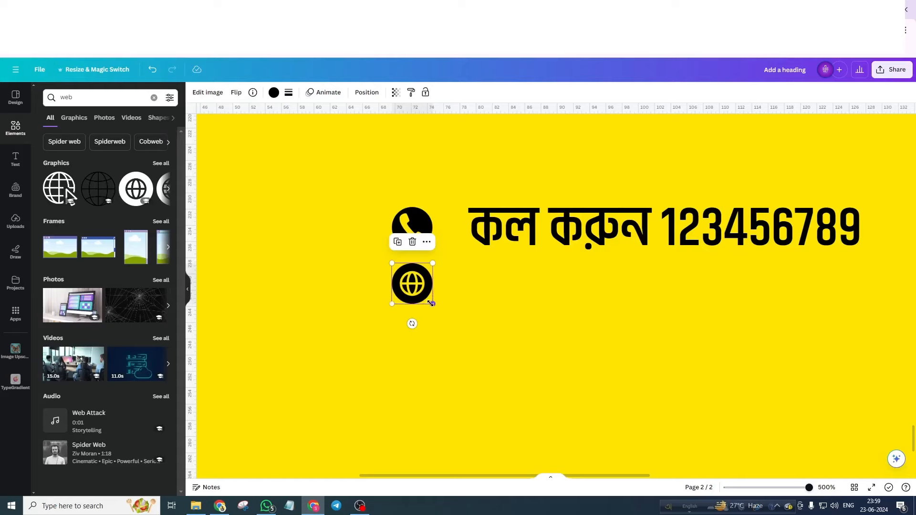
scroll(512, 297, "up", 5)
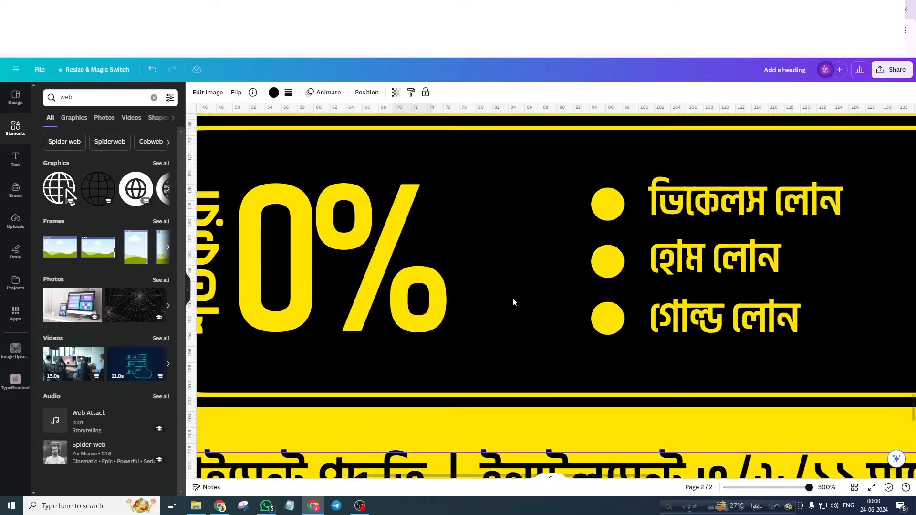
scroll(512, 296, "down", 2)
scroll(512, 297, "down", 2)
scroll(512, 297, "up", 4)
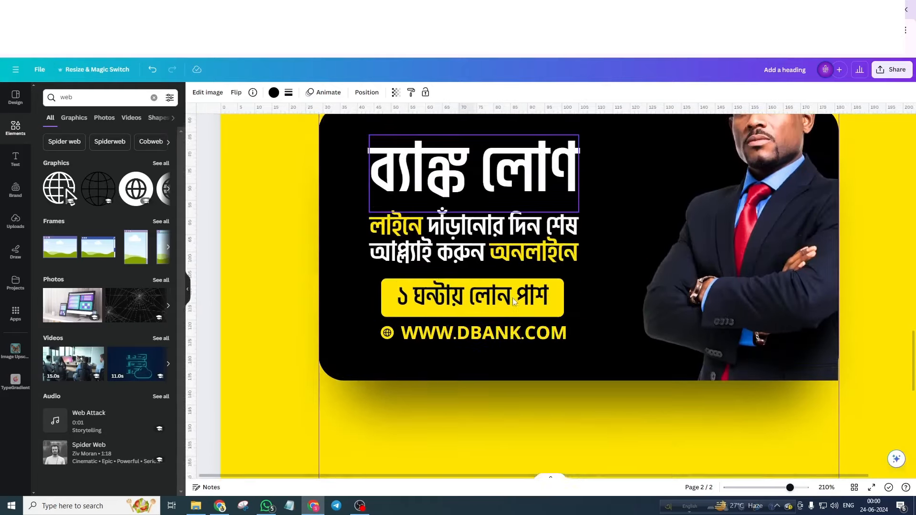
scroll(486, 318, "down", 1)
scroll(476, 317, "up", 4)
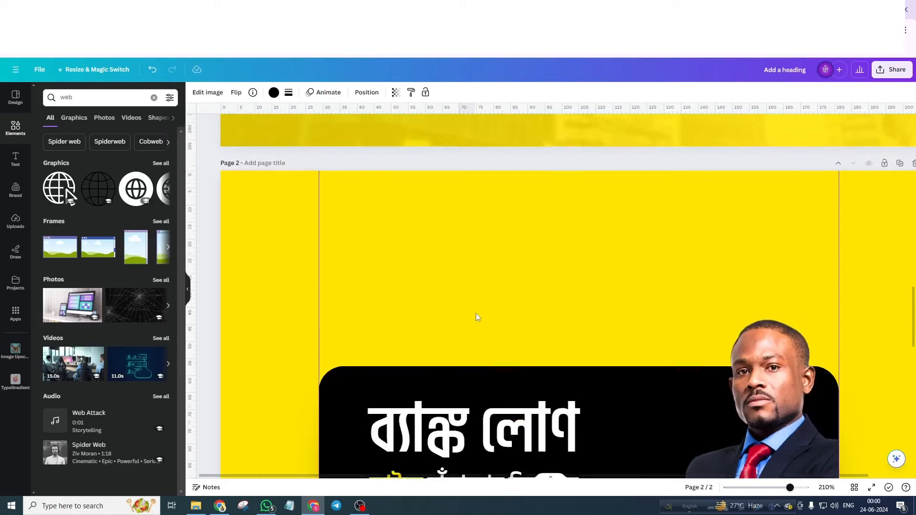
scroll(476, 317, "down", 3)
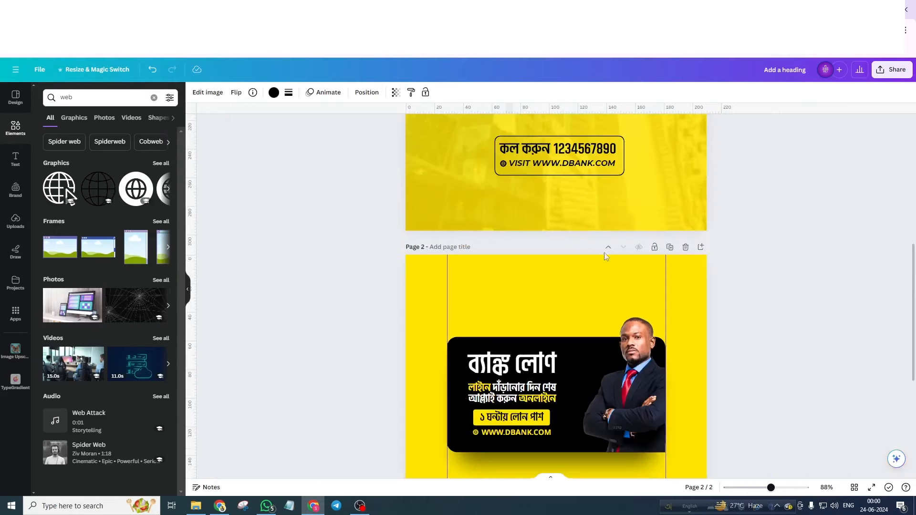
double_click(570, 166)
key("ctrl+c")
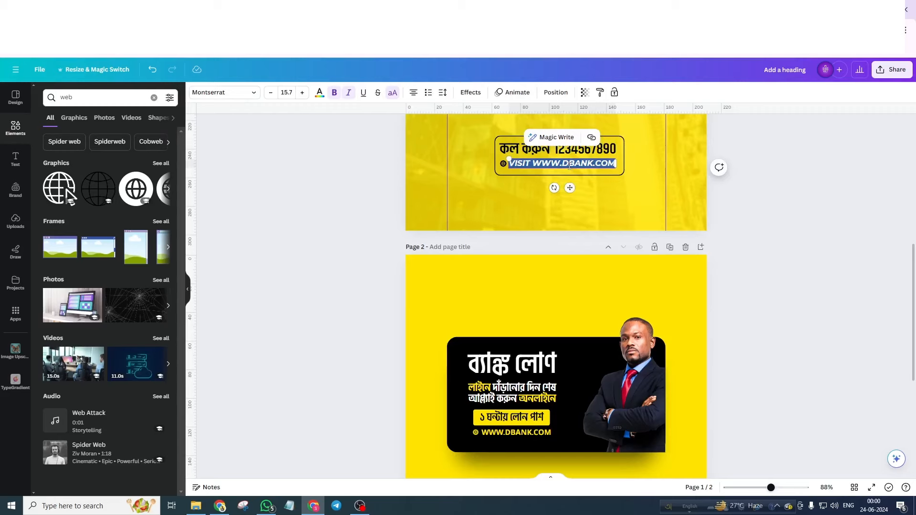
Step: Paste the website text onto page 2 and place it beside the globe icon, left-aligned with the call line
scroll(570, 166, "down", 5)
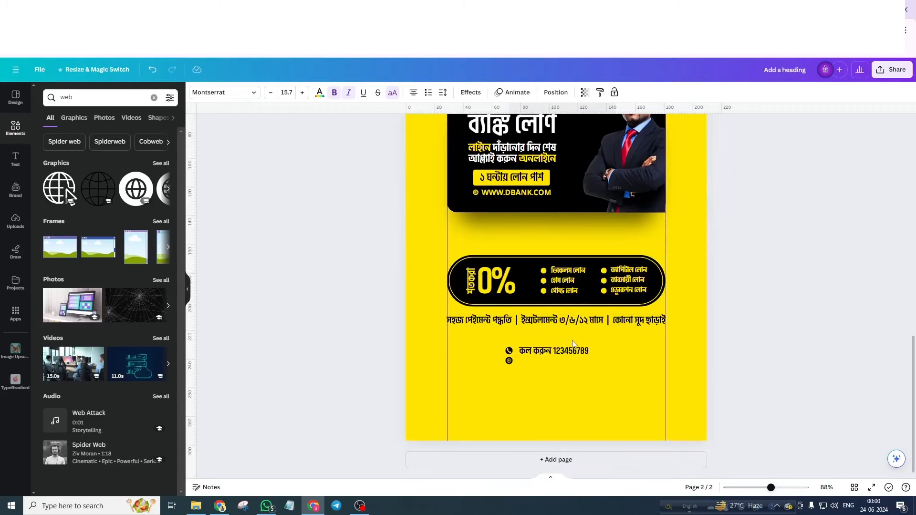
left_click(551, 375)
scroll(551, 375, "up", 5)
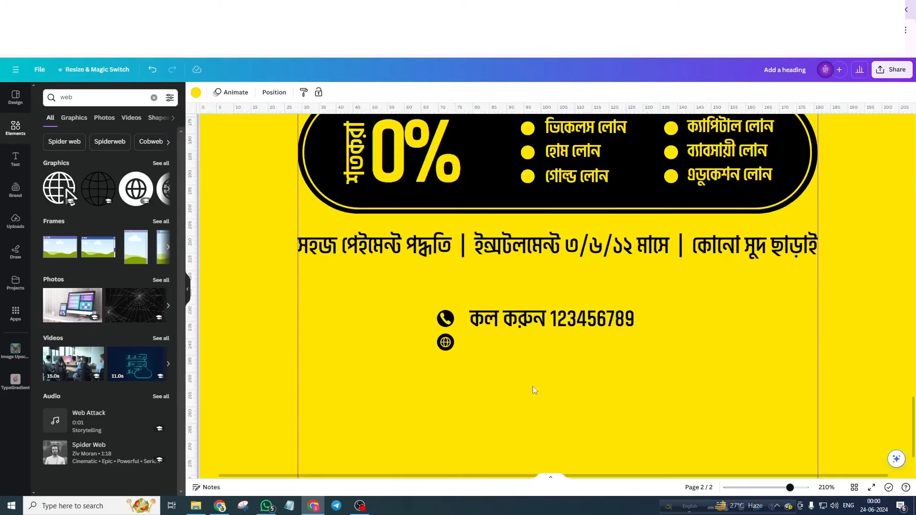
key("ctrl+v")
left_click(533, 386)
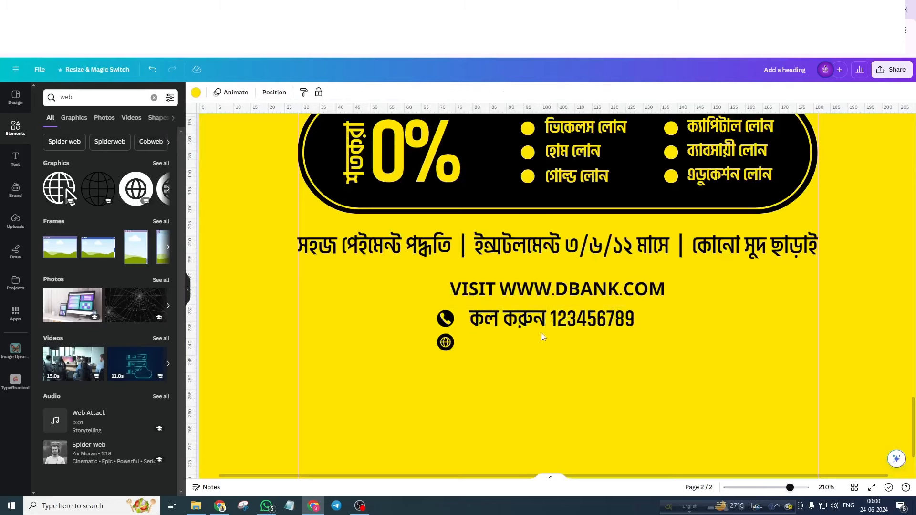
left_click_drag(535, 292, 556, 344)
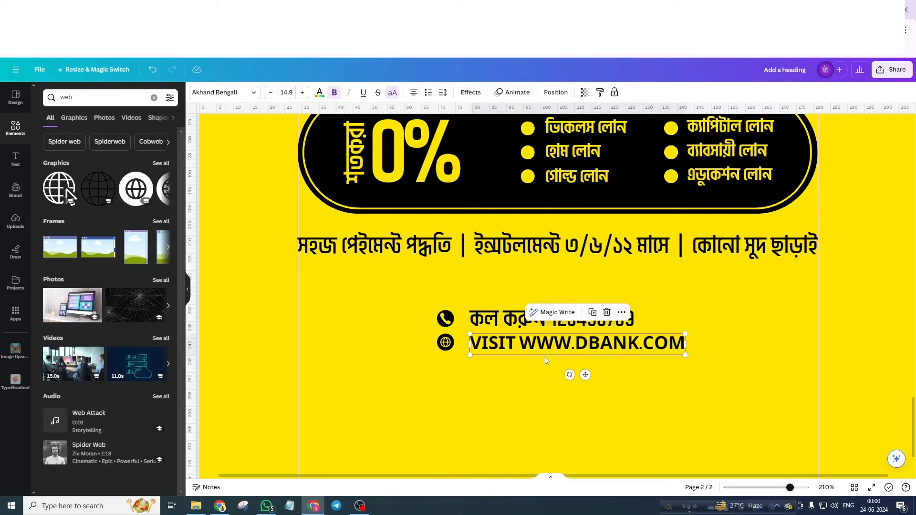
Step: Shrink the website text to the same width as the call line above, about 48.3 wide
scroll(544, 357, "up", 5, "ctrl")
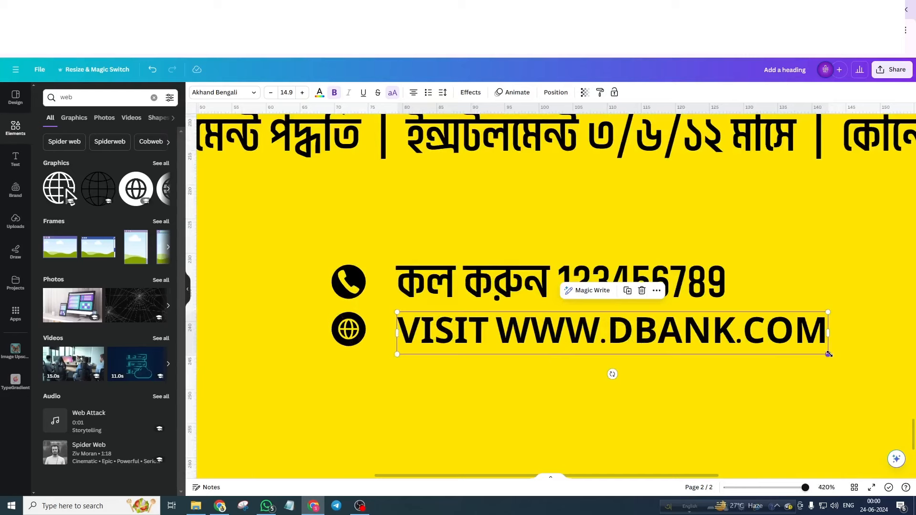
left_click_drag(826, 356, 729, 334)
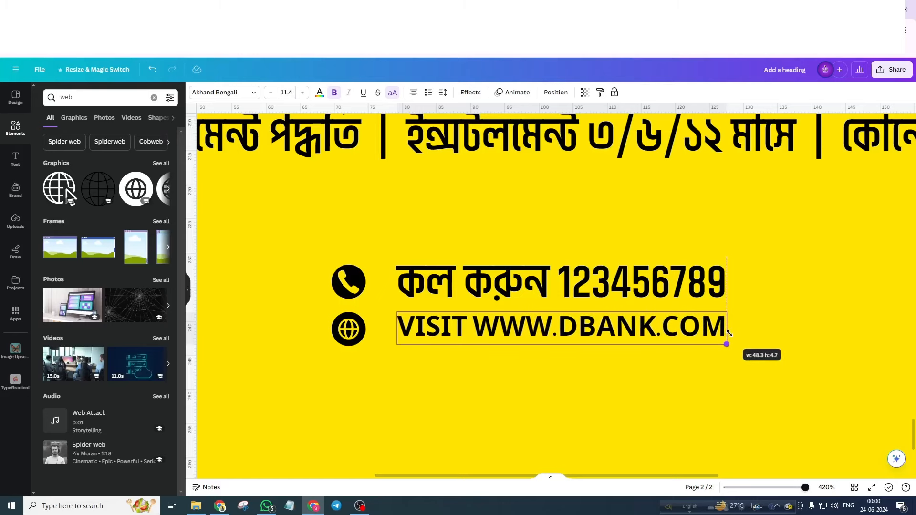
left_click_drag(729, 334, 727, 334)
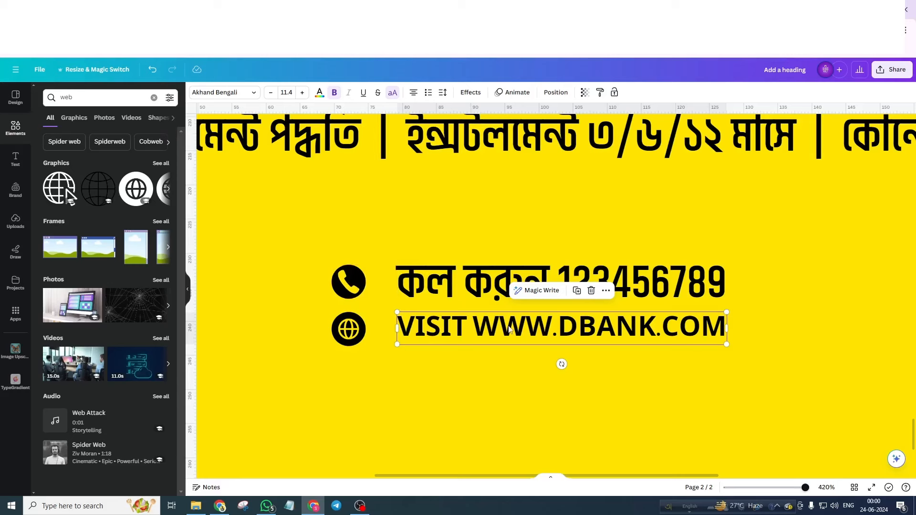
Step: Enlarge the website text to size 16.6 by comparing it over the call line, and place it back beside the globe icon
left_click_drag(511, 331, 510, 281)
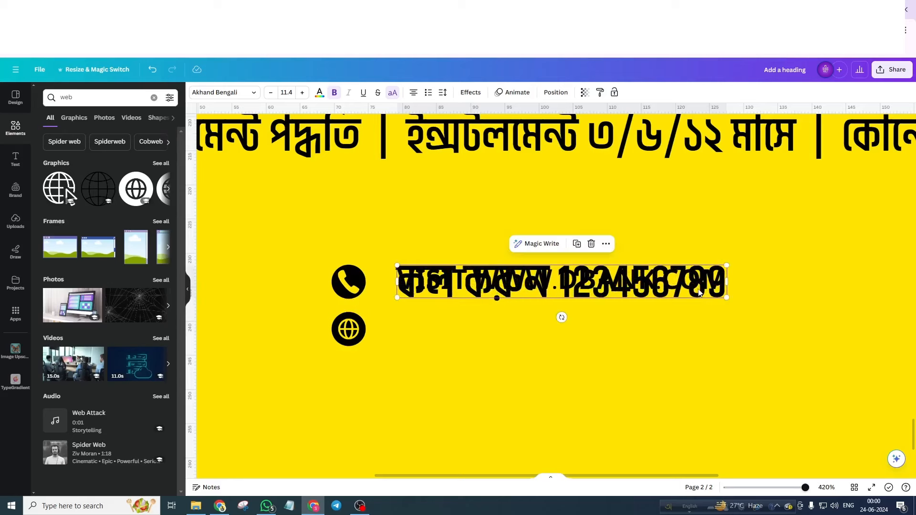
left_click_drag(726, 296, 843, 319)
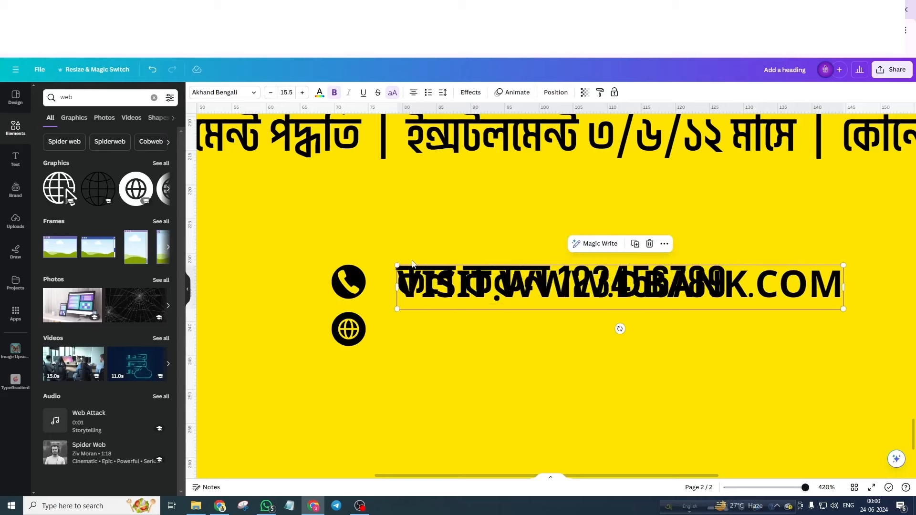
left_click_drag(397, 263, 363, 258)
scroll(397, 285, "down", 5)
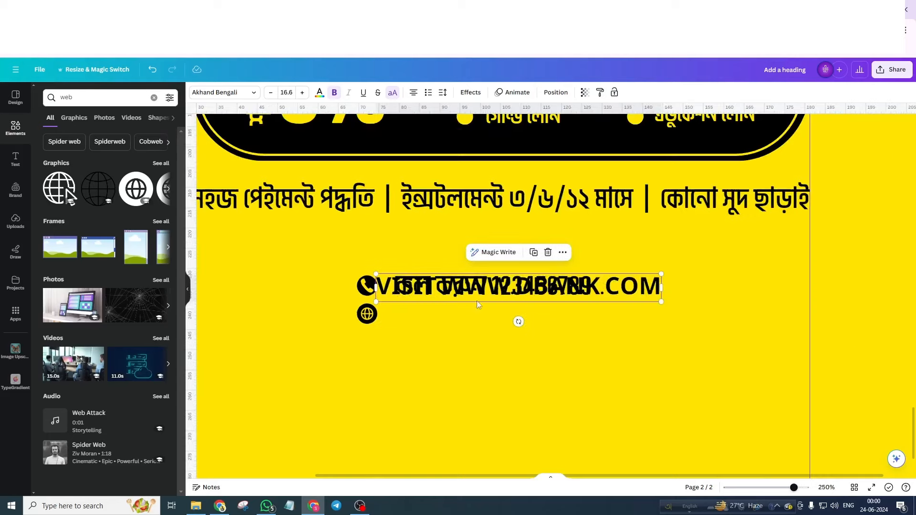
left_click_drag(548, 285, 562, 317)
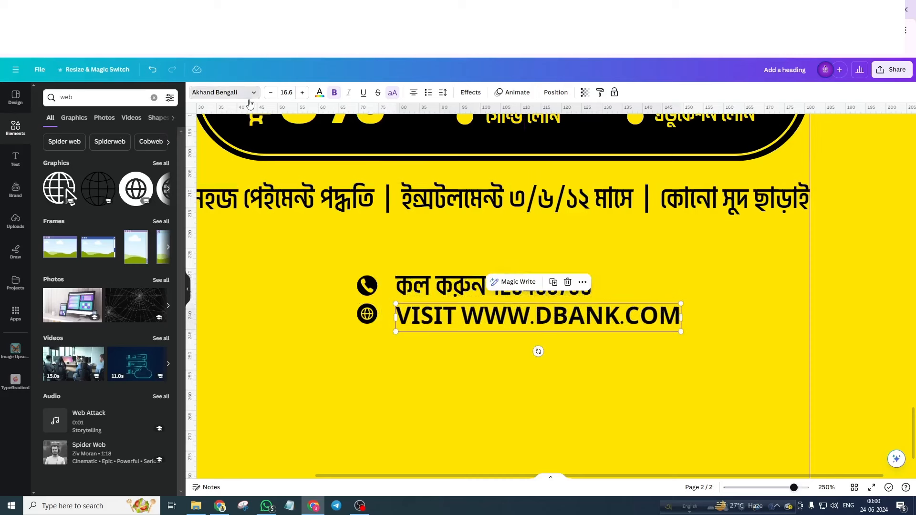
Step: Set the website text in italic Poppins and realign its left edge with the call line
left_click(222, 92)
left_click(78, 258)
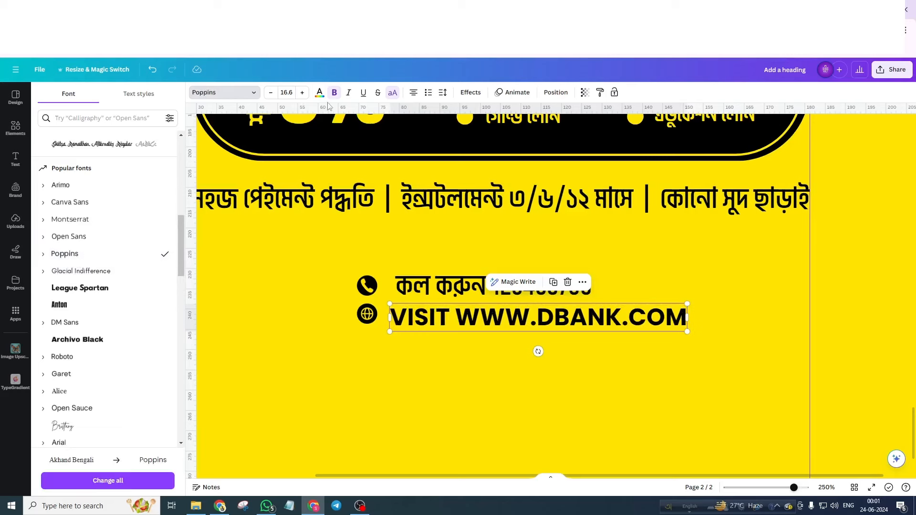
left_click(350, 97)
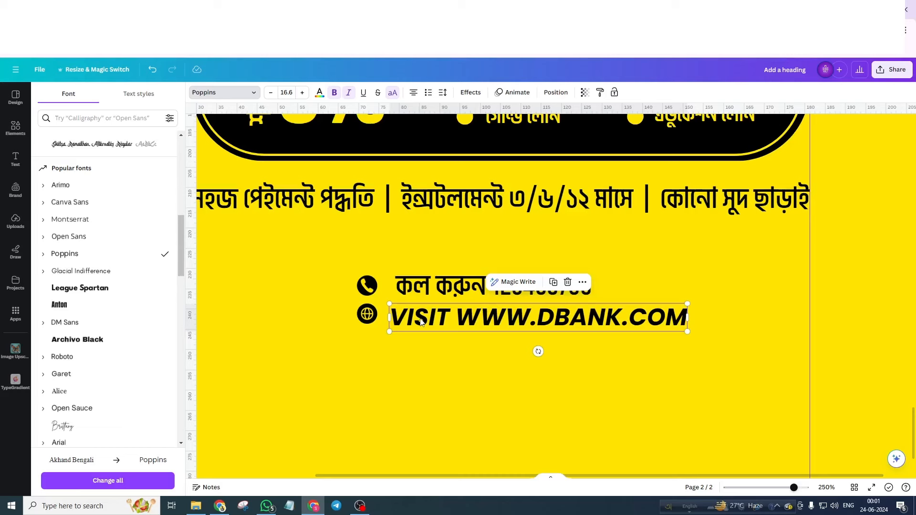
left_click_drag(421, 322, 426, 316)
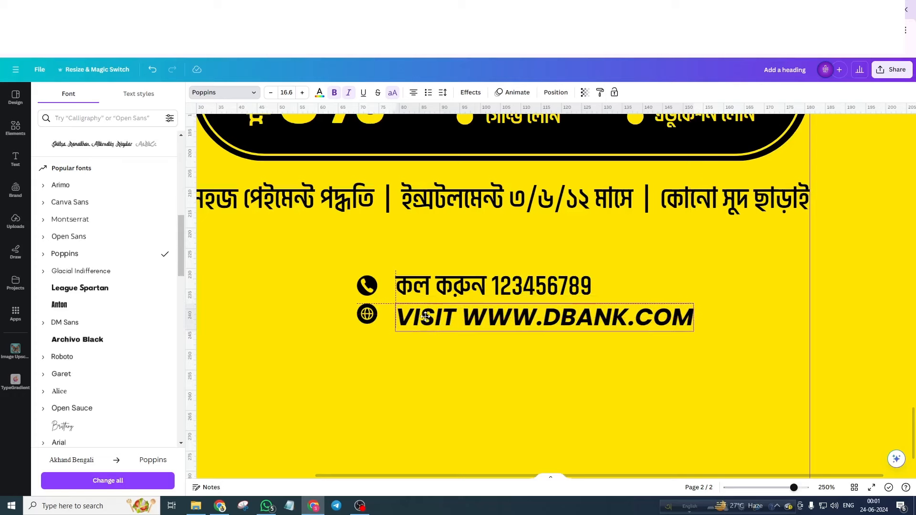
left_click(397, 354)
Step: Move the globe icon down slightly so it is vertically centred on the website text
scroll(353, 328, "up", 5)
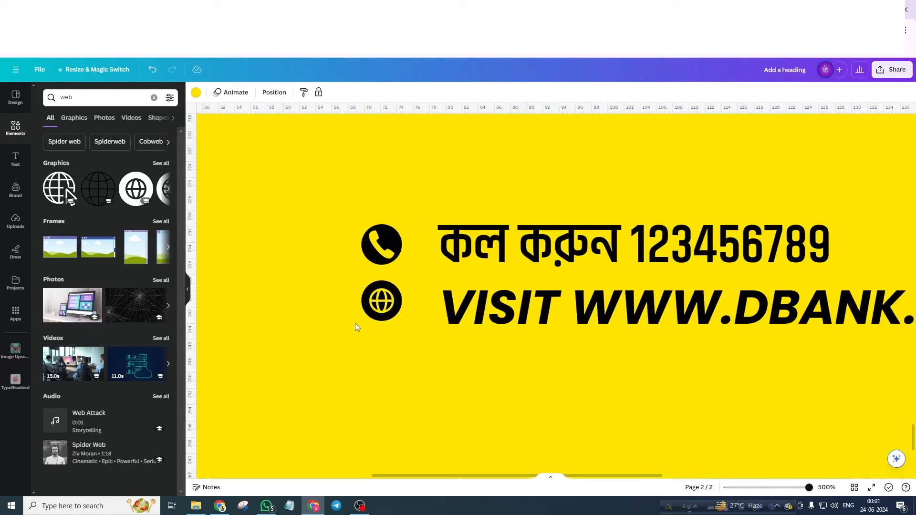
left_click(382, 304)
left_click_drag(382, 304, 382, 306)
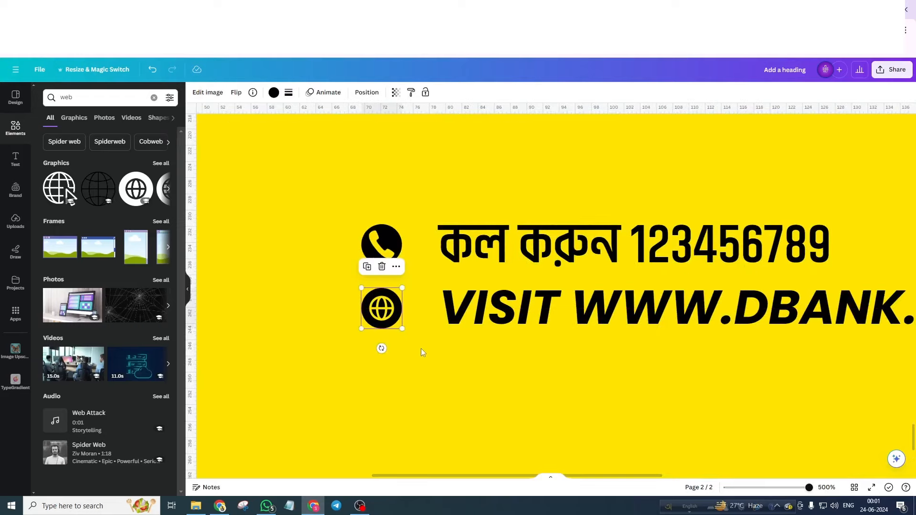
Step: Group both icons with the call and website lines, and move the group slightly further below the payment line
scroll(421, 348, "down", 3)
left_click(425, 372)
left_click_drag(401, 297, 534, 337)
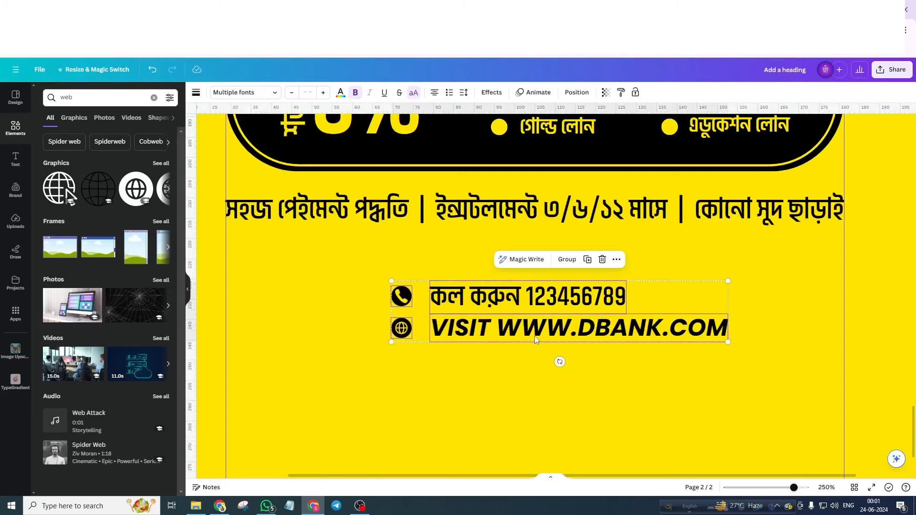
left_click(567, 259)
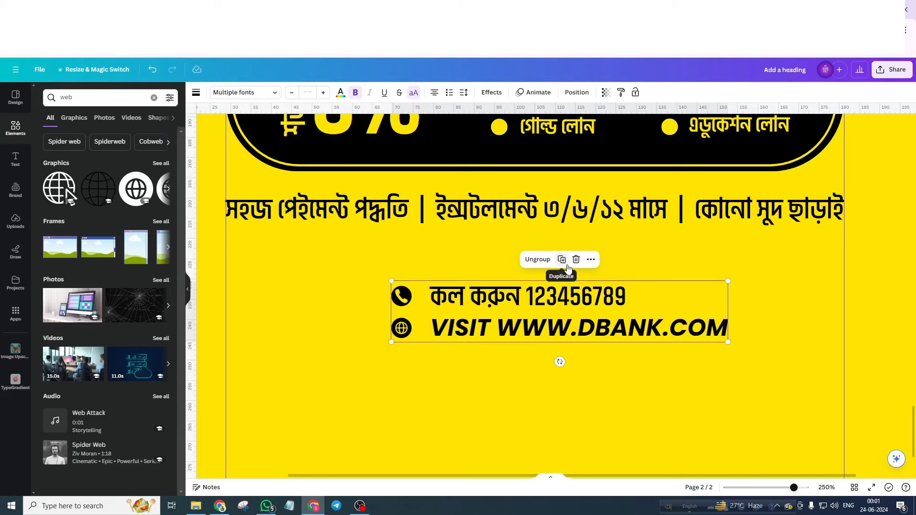
scroll(409, 347, "down", 5, "ctrl")
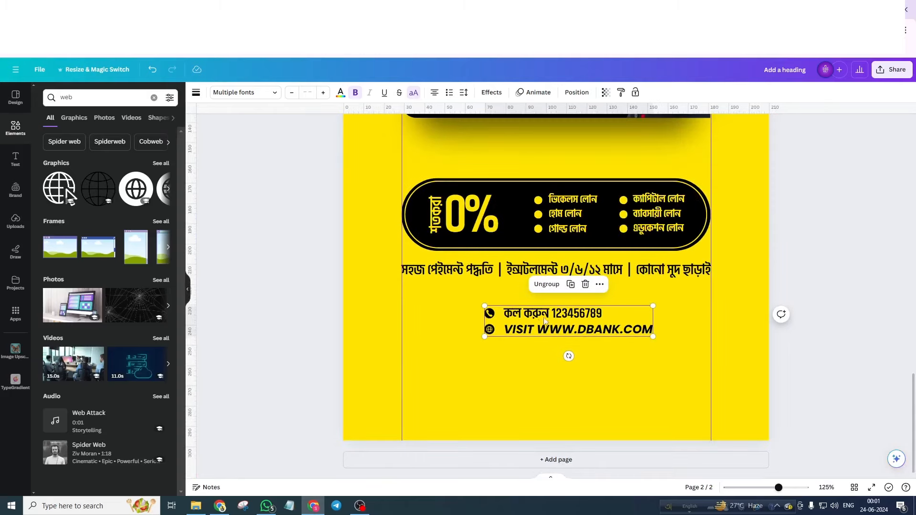
left_click_drag(555, 321, 555, 333)
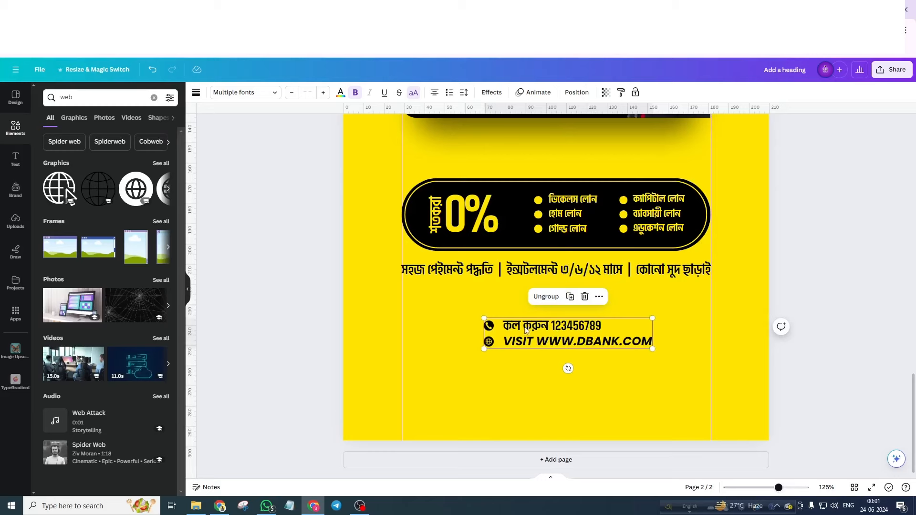
scroll(529, 337, "down", 5)
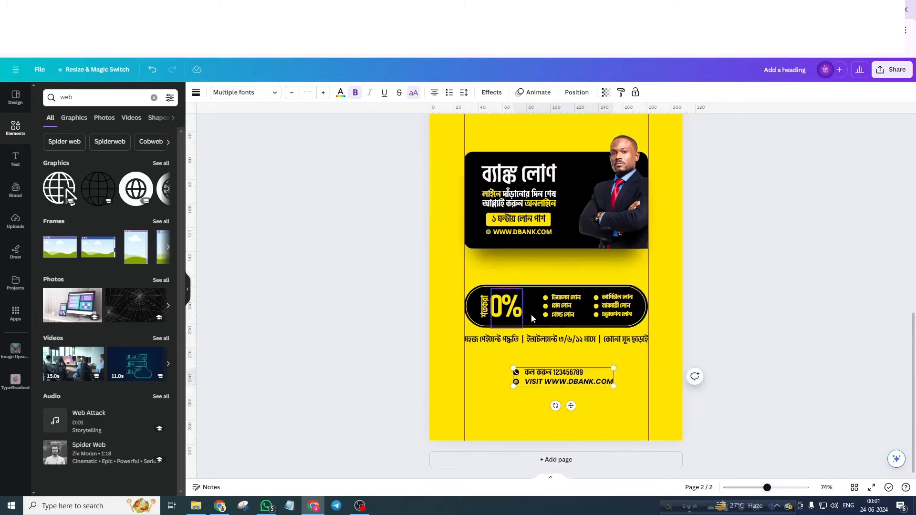
Step: Add a rectangle over the contact lines on page 2 and reduce its height from both ends, starting just below the payment line
scroll(562, 329, "up", 8)
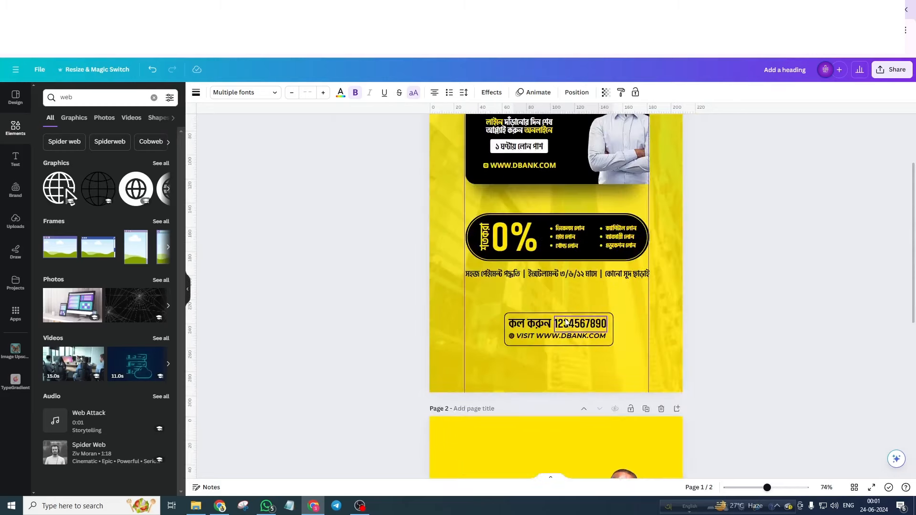
scroll(528, 329, "down", 7)
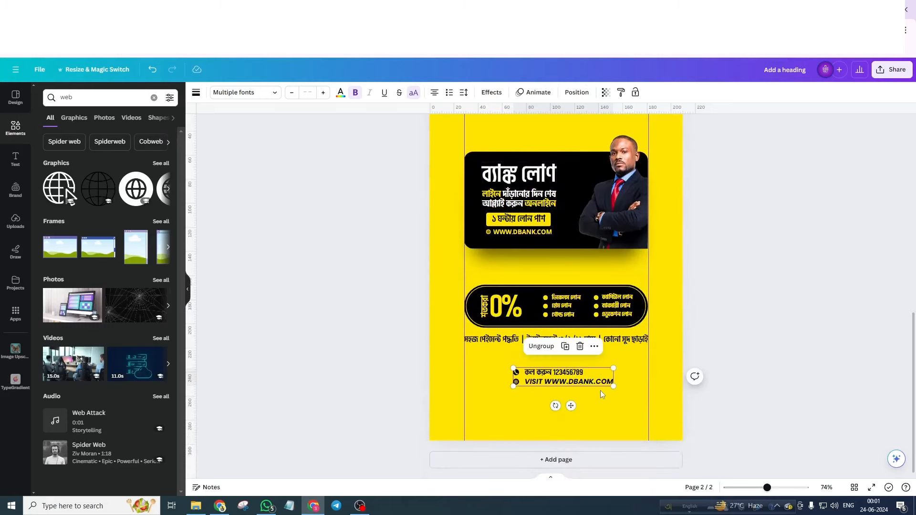
scroll(600, 390, "up", 5)
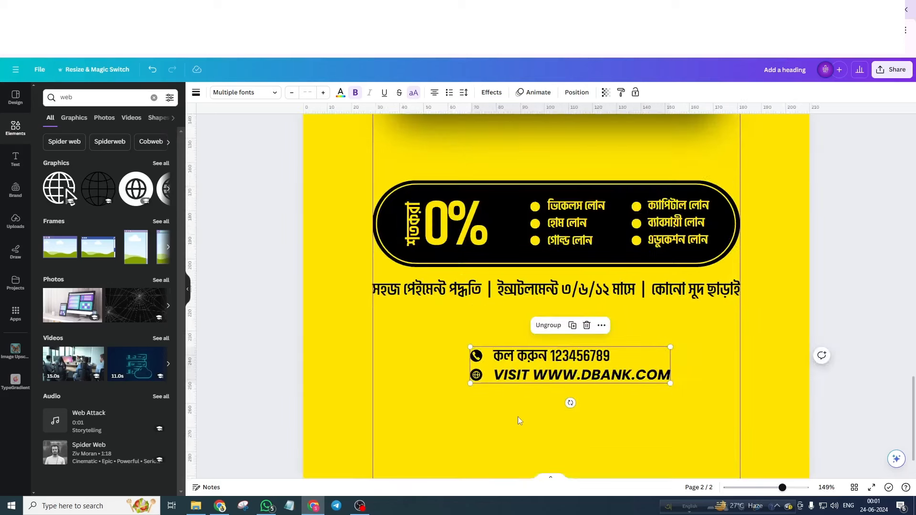
left_click(517, 417)
key("r")
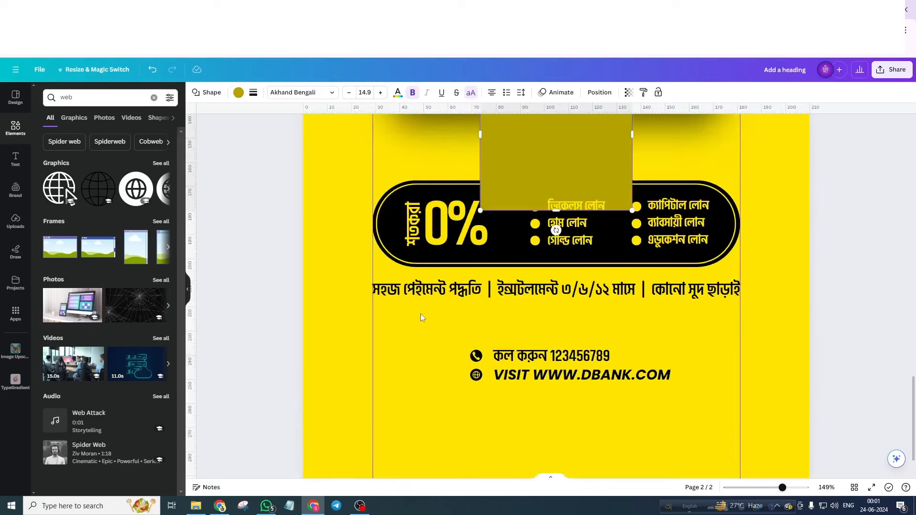
left_click_drag(505, 156, 479, 416)
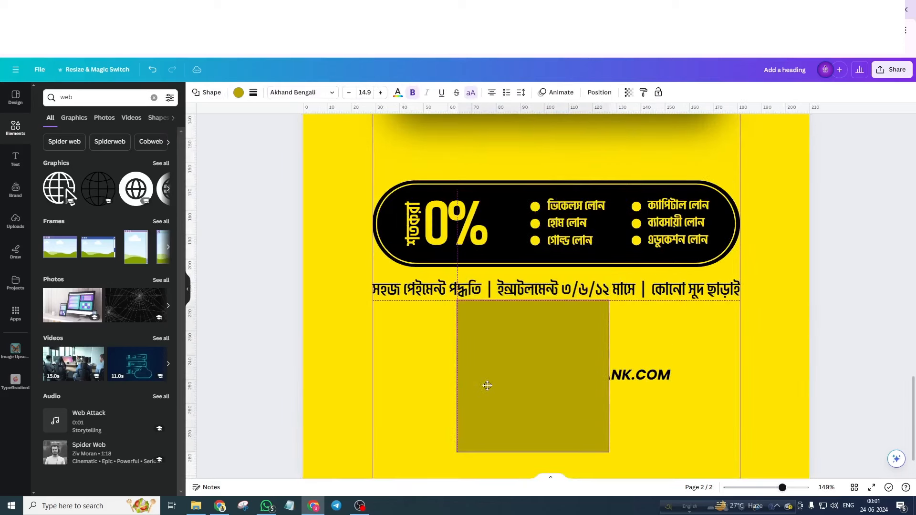
left_click_drag(535, 301, 534, 332)
left_click_drag(527, 454, 533, 421)
Step: Give the rectangle a solid black border of weight 2 and remove its fill colour
left_click(254, 93)
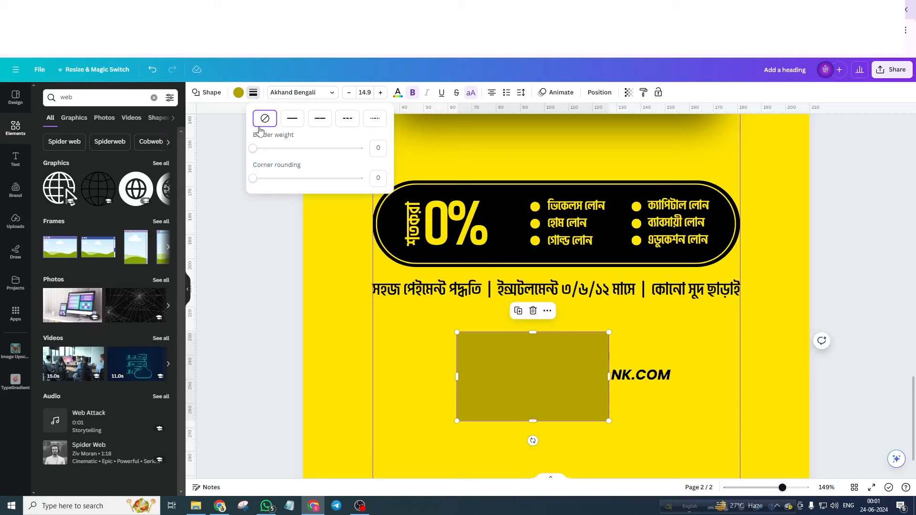
left_click(292, 118)
left_click(239, 95)
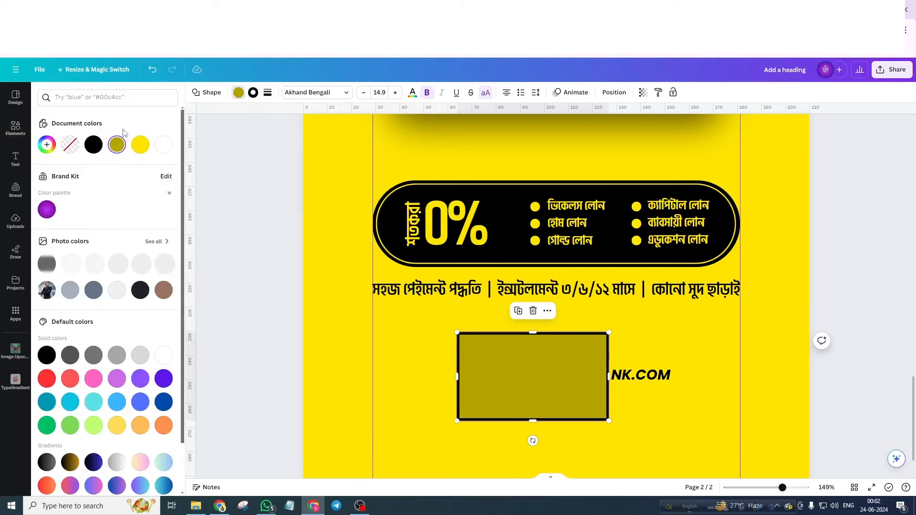
left_click(70, 144)
left_click(268, 94)
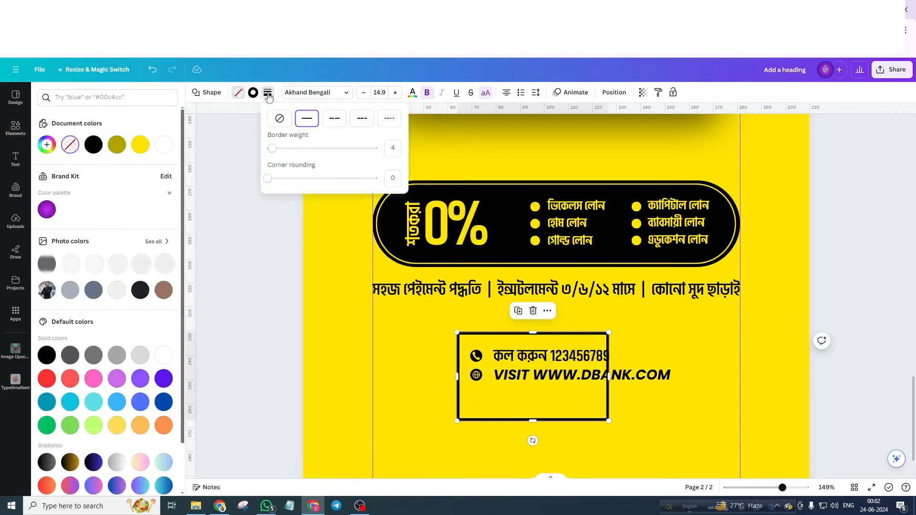
left_click(396, 151)
type("2")
key("Return")
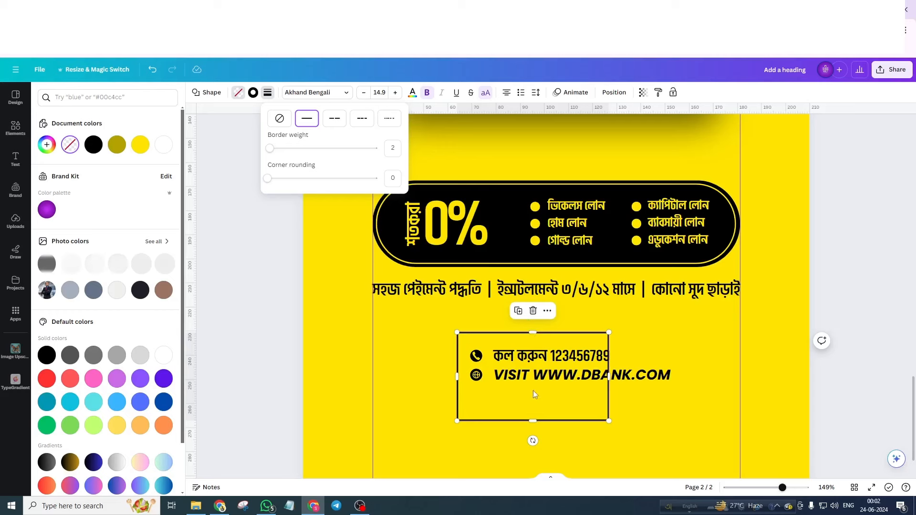
Step: Fit the outlined rectangle around the call and website lines and set its corner rounding to 15
left_click_drag(533, 421, 536, 392)
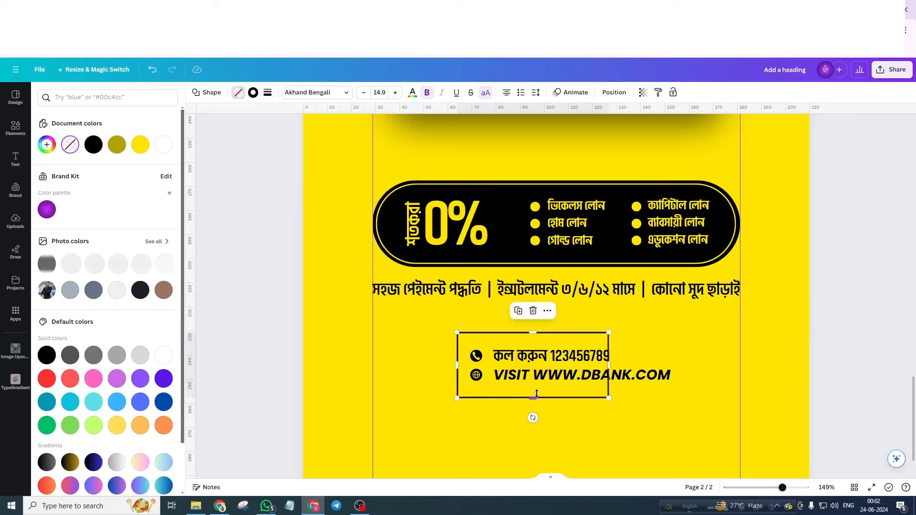
left_click_drag(607, 364, 683, 367)
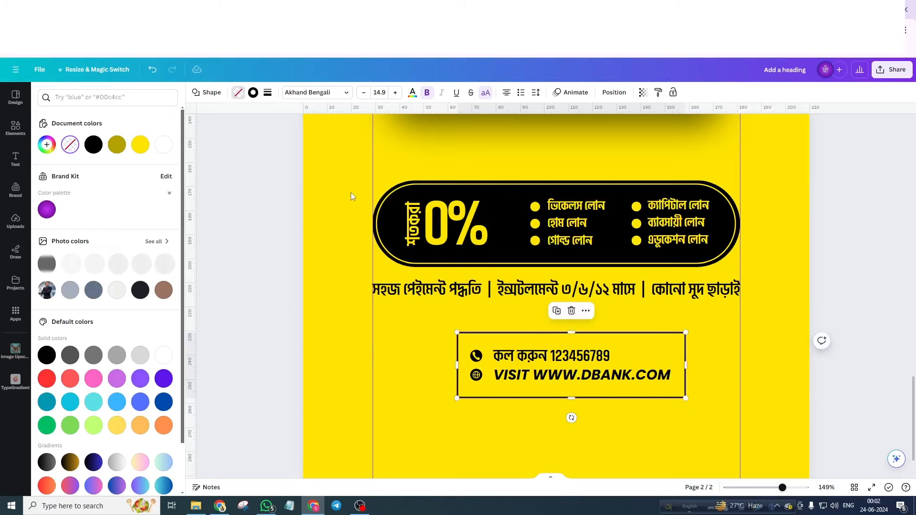
left_click(268, 93)
left_click_drag(269, 181, 284, 200)
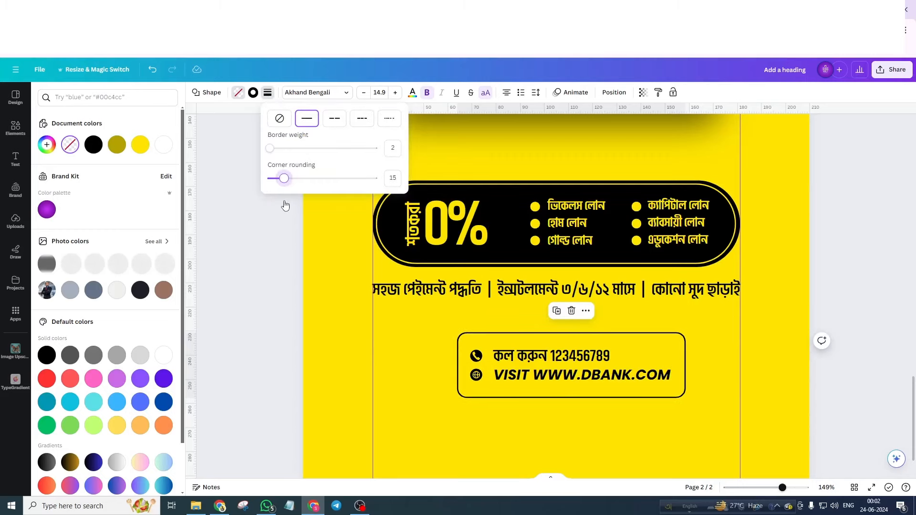
left_click(430, 368)
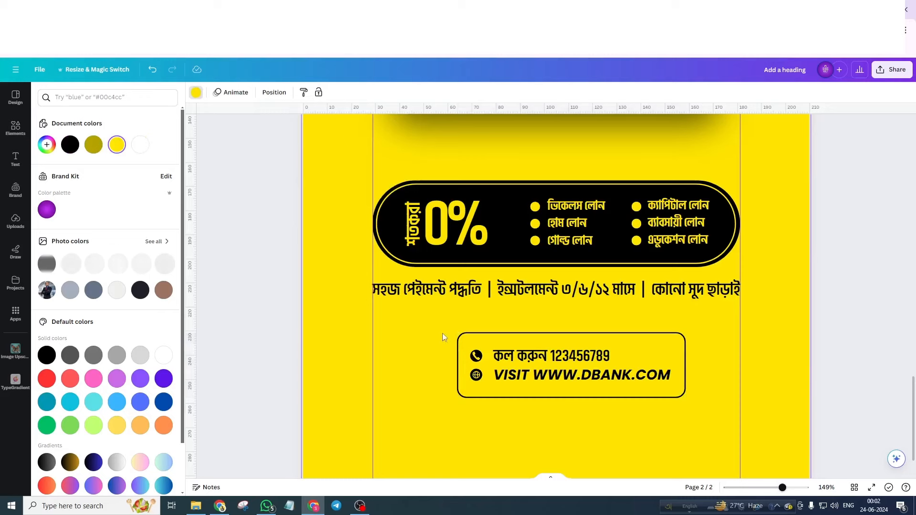
Step: Group the rounded frame with the contact lines and centre the group horizontally on the page
left_click_drag(443, 333, 661, 418)
left_click(562, 310)
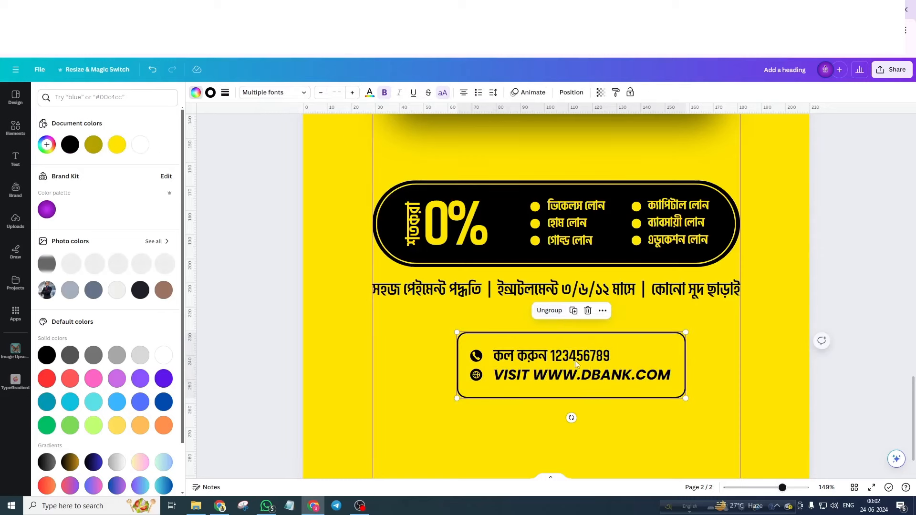
left_click_drag(612, 375, 597, 374)
Step: Select all the content on page 2 and move it up slightly together
scroll(528, 365, "down", 5)
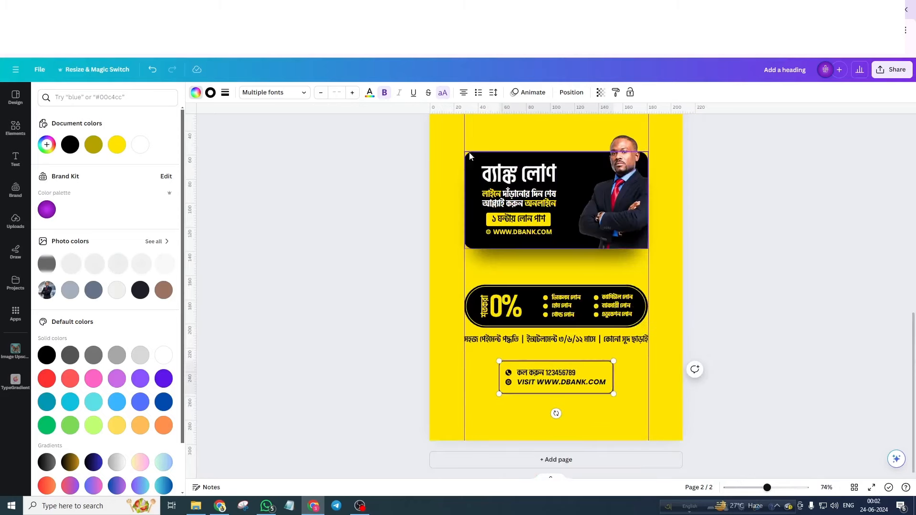
scroll(555, 236, "down", 1)
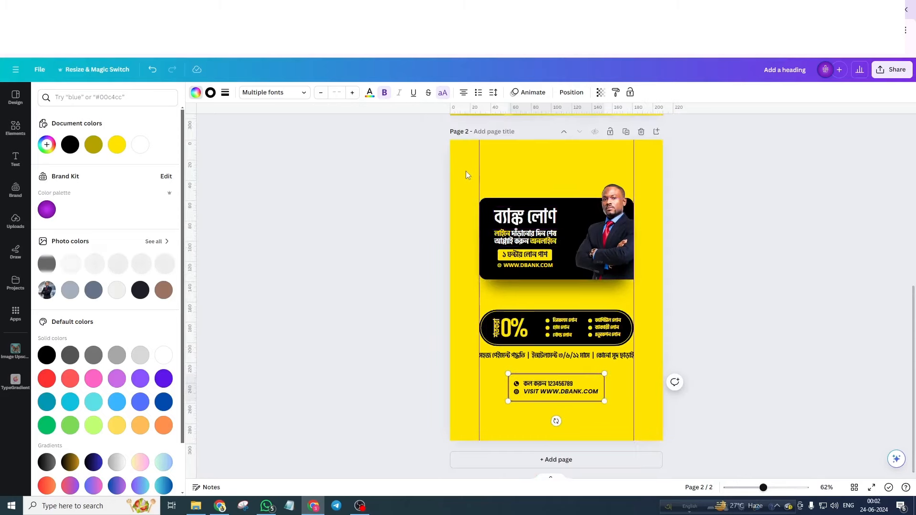
left_click_drag(466, 170, 645, 422)
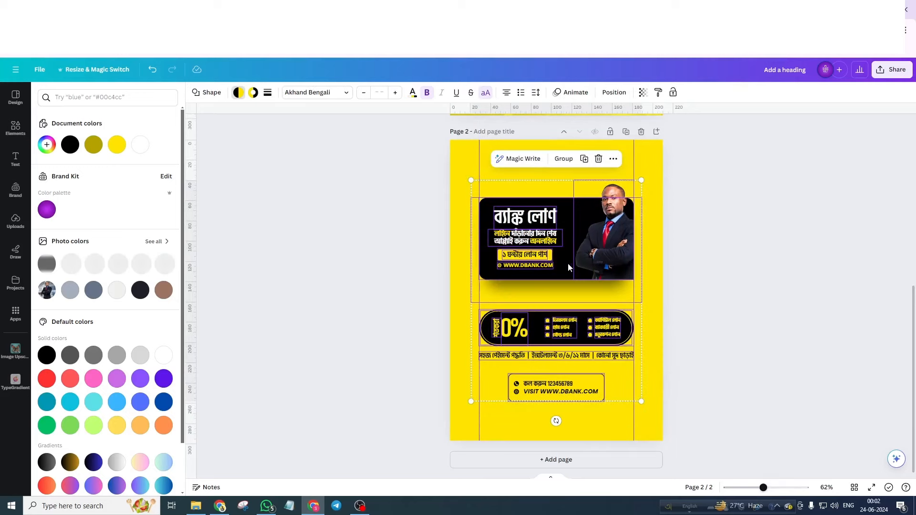
mouse_move(568, 263)
left_mouse_down()
mouse_move(568, 240)
mouse_move(567, 253)
left_mouse_up()
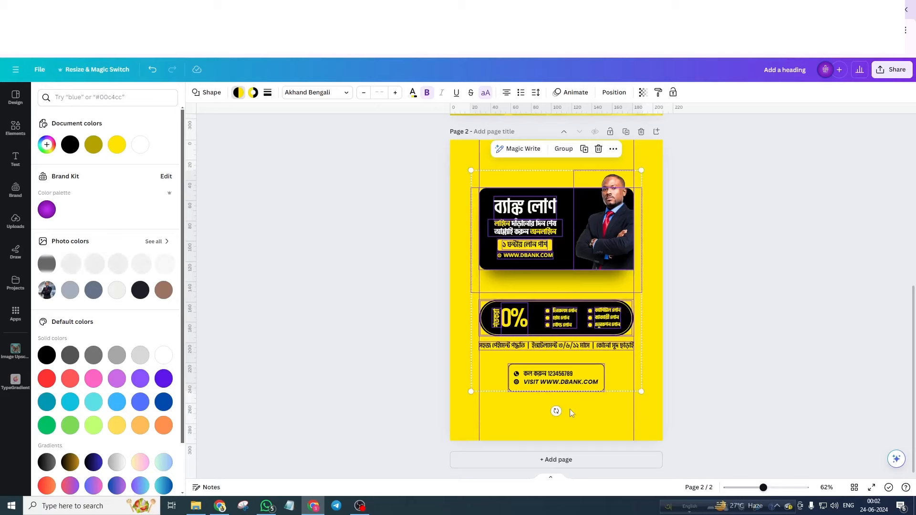
left_click(613, 406)
Step: Copy the Dbank logo from page 1 to the same upper corner of page 2
scroll(616, 381, "up", 7)
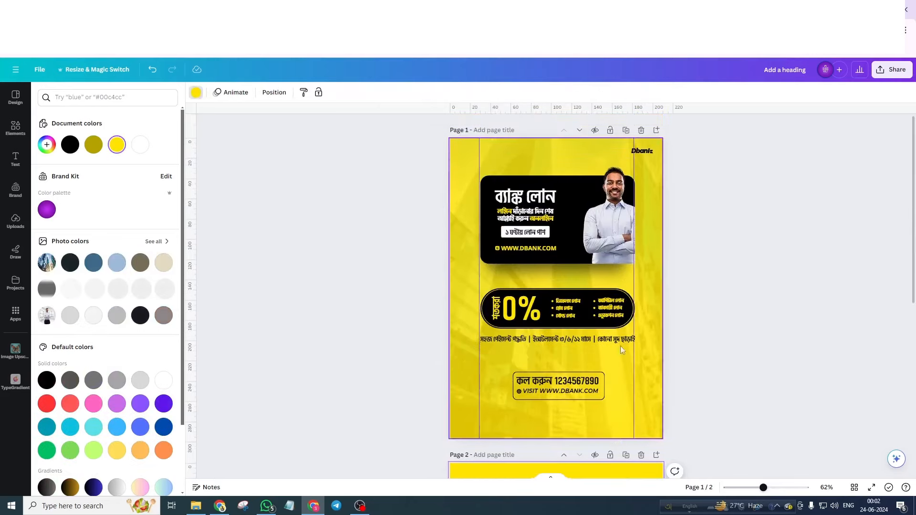
scroll(649, 152, "up", 5)
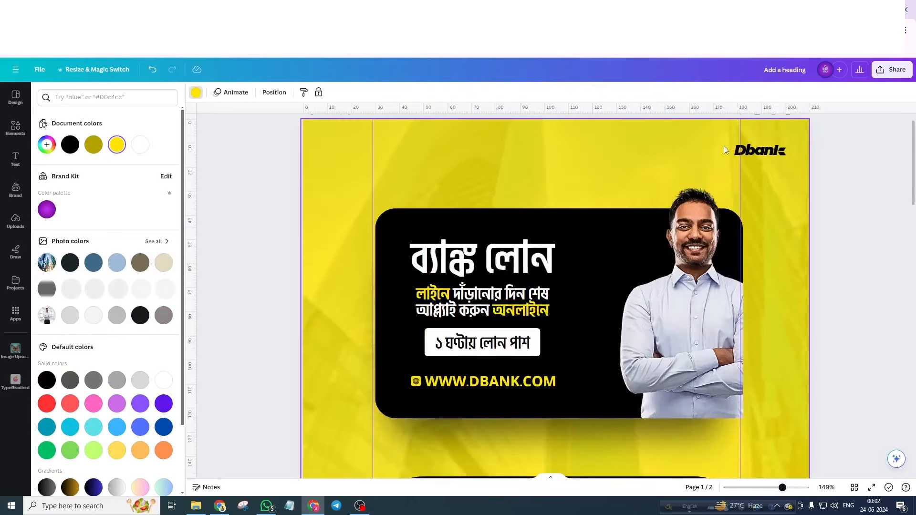
left_click(762, 157)
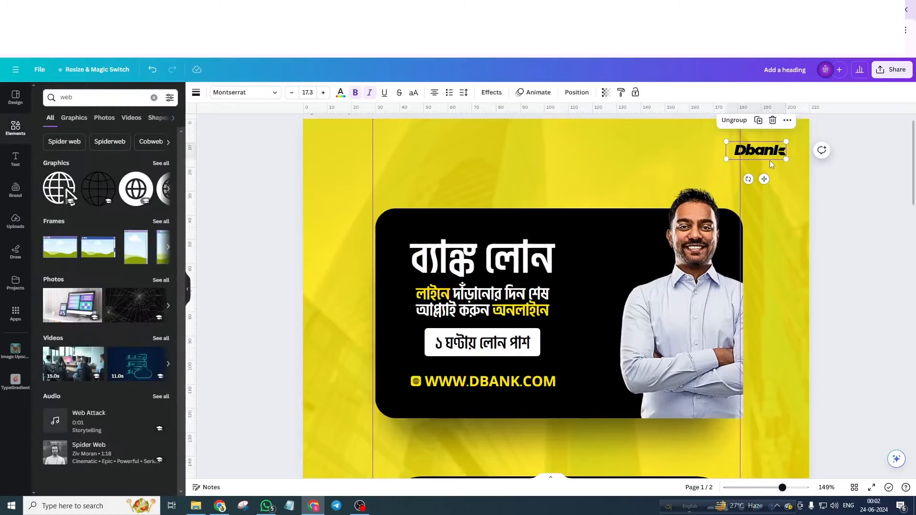
scroll(688, 256, "down", 10)
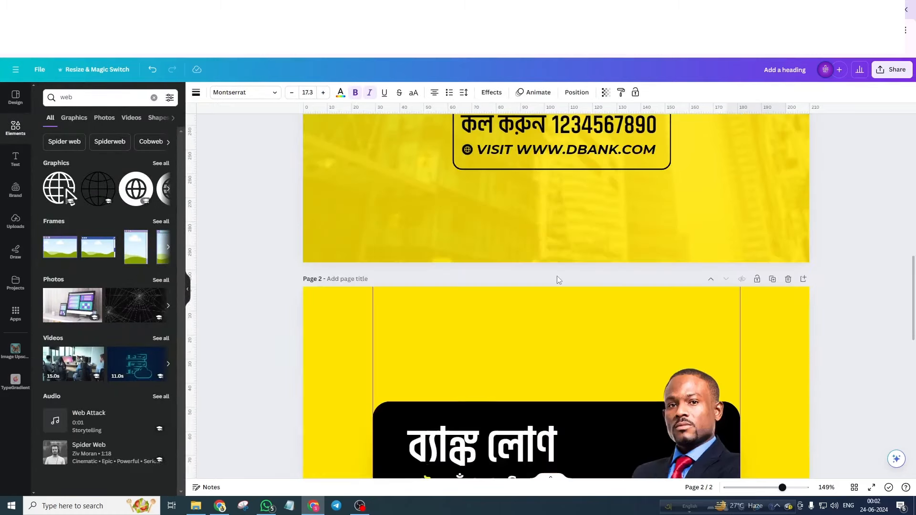
scroll(560, 307, "down", 3)
left_click(561, 310)
key("ctrl+v")
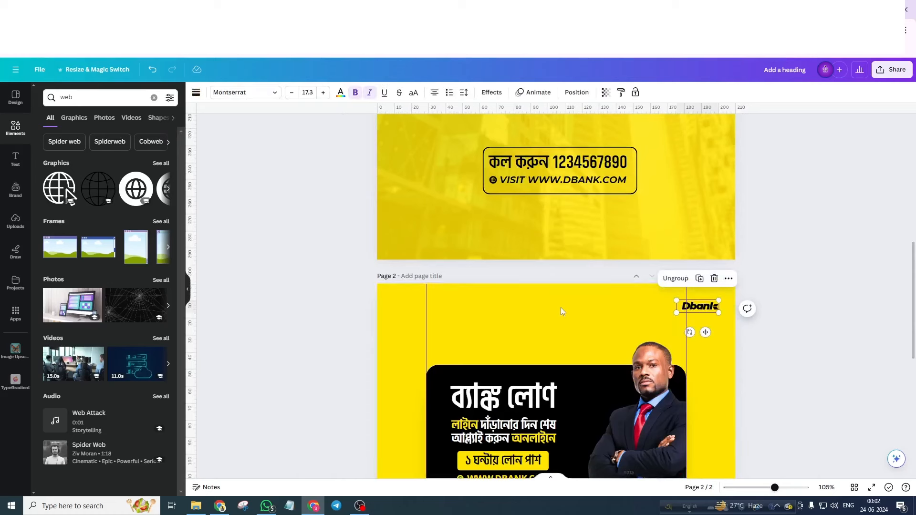
left_click(629, 310)
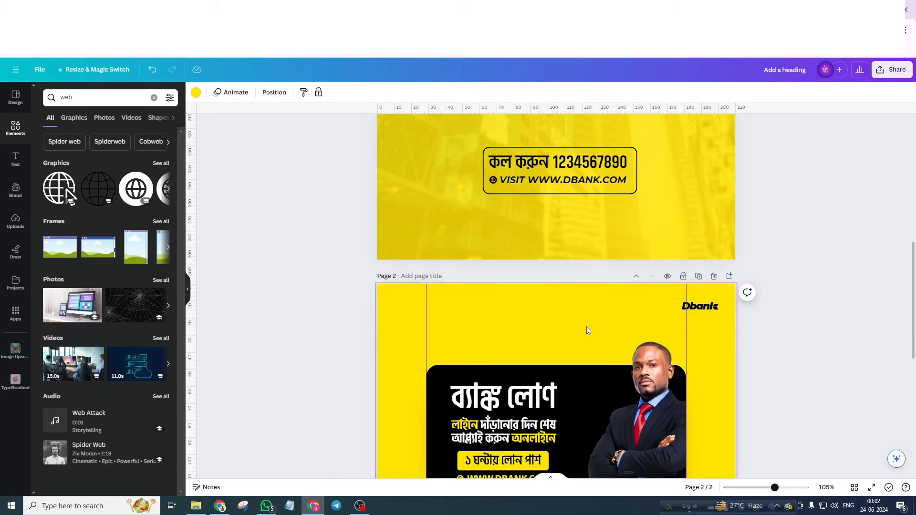
Step: Search the element library for "corporate", restrict it to photos, and browse for a background image
scroll(527, 307, "down", 5)
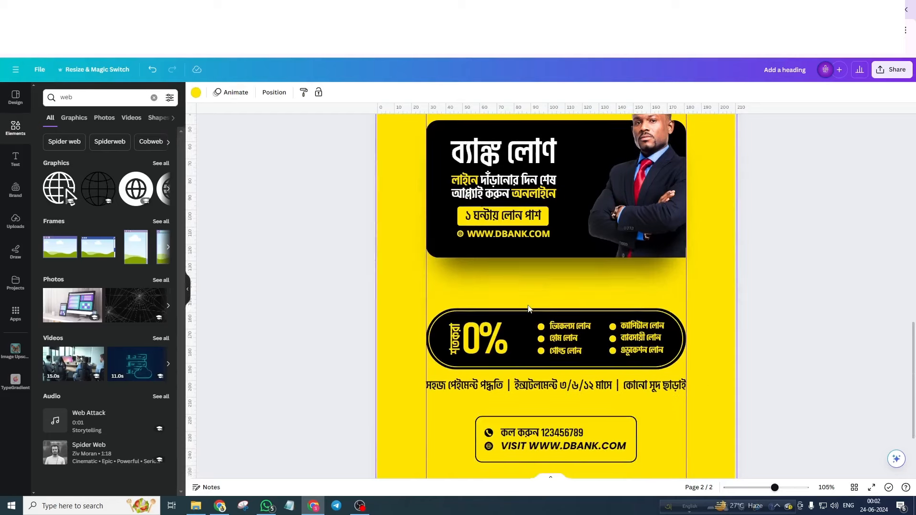
scroll(528, 307, "down", 4)
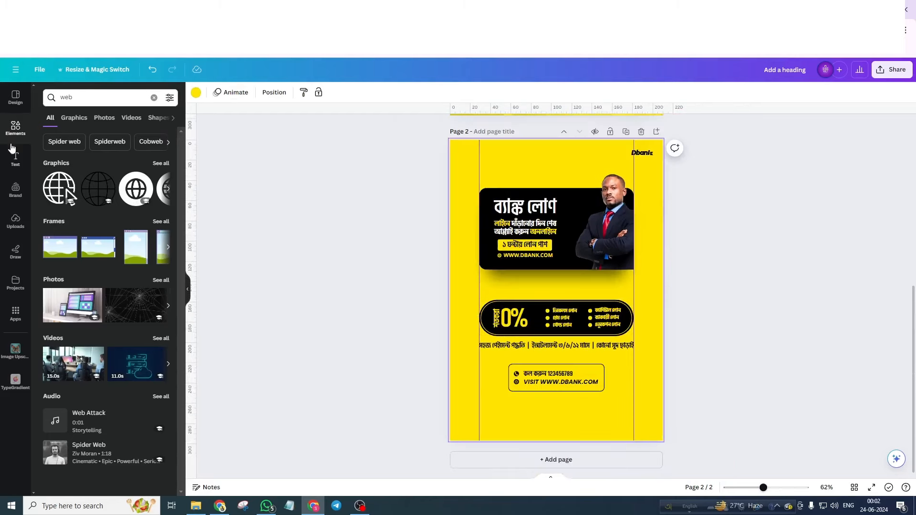
left_click_drag(79, 99, 23, 100)
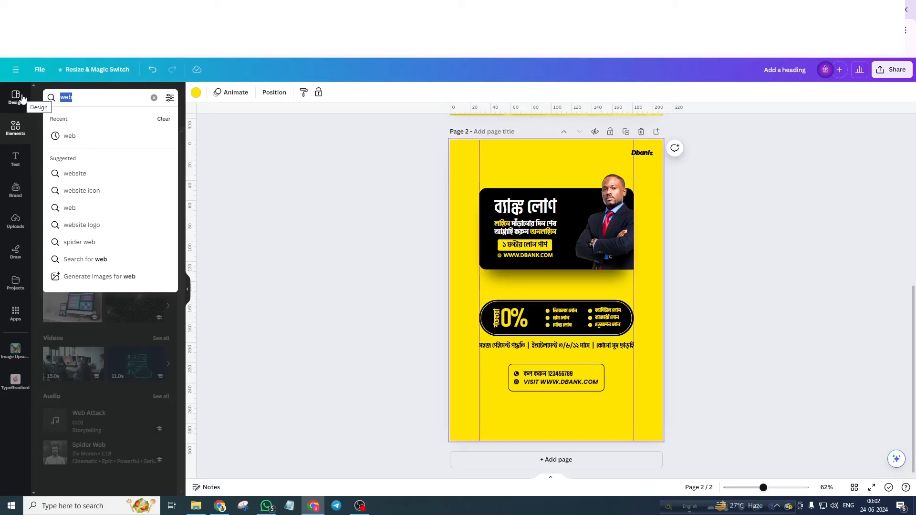
type("corporate")
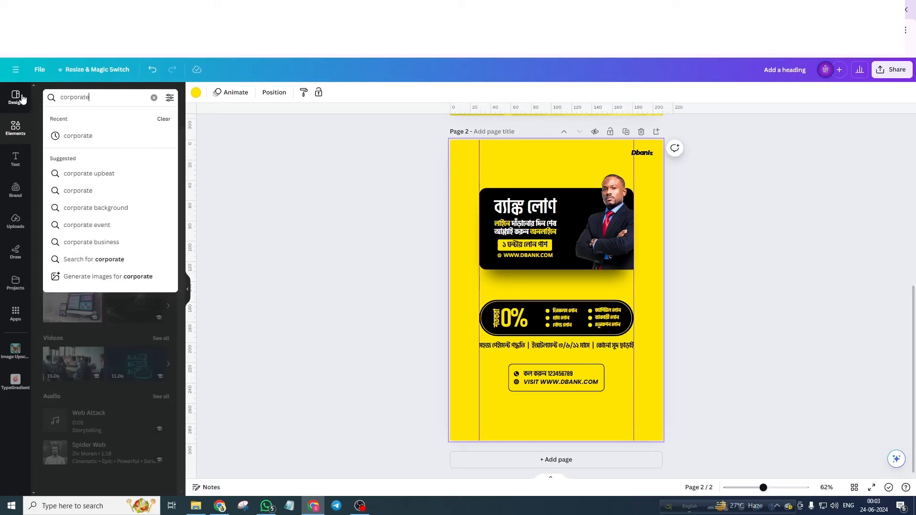
key("Return")
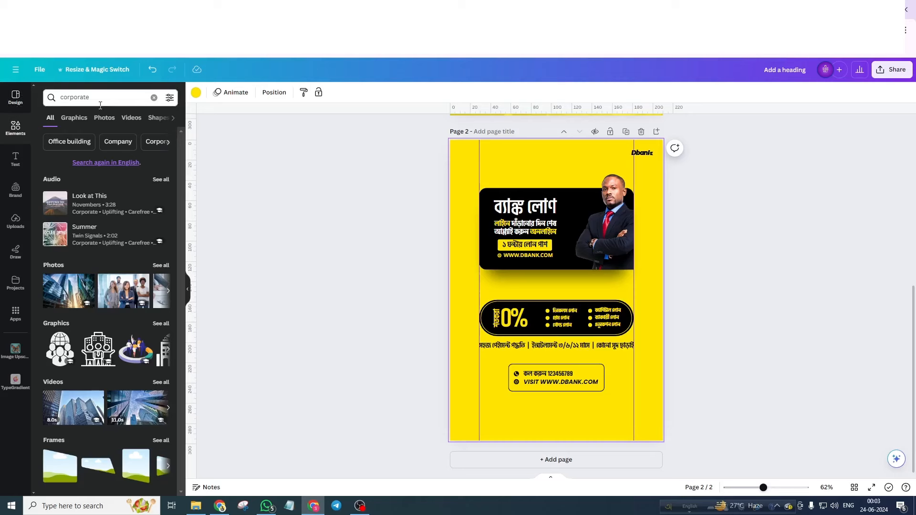
left_click(104, 121)
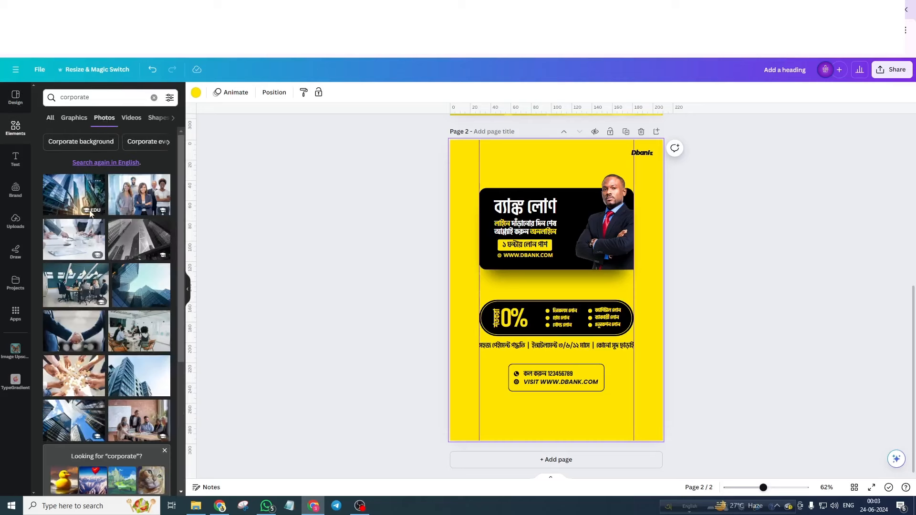
scroll(72, 295, "down", 1)
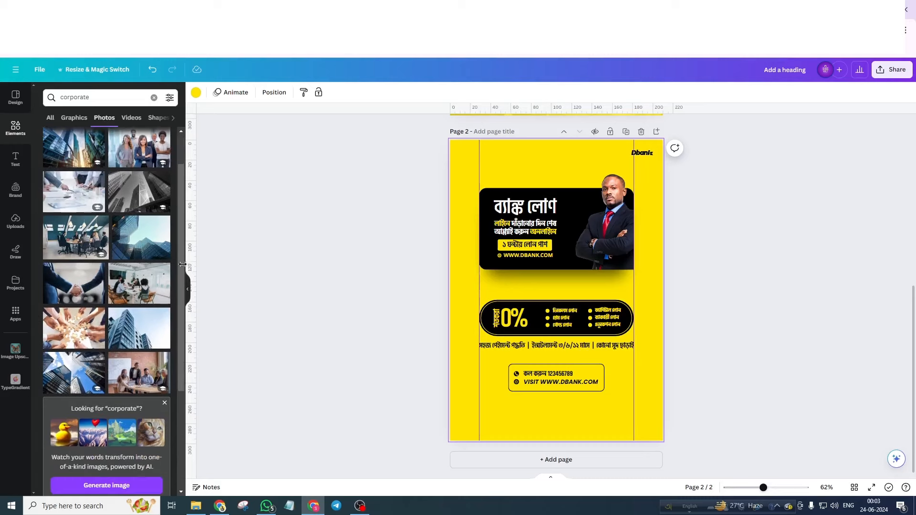
scroll(115, 347, "down", 2)
scroll(116, 346, "up", 3)
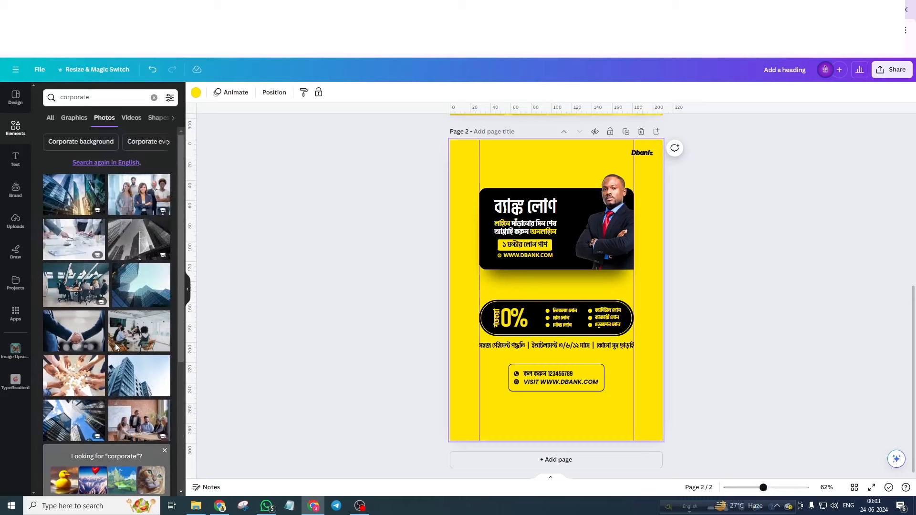
Step: Insert the black-and-white skyscraper photo on page 2, align it with the page's left edge, and enlarge it to the full page width
left_click(137, 246)
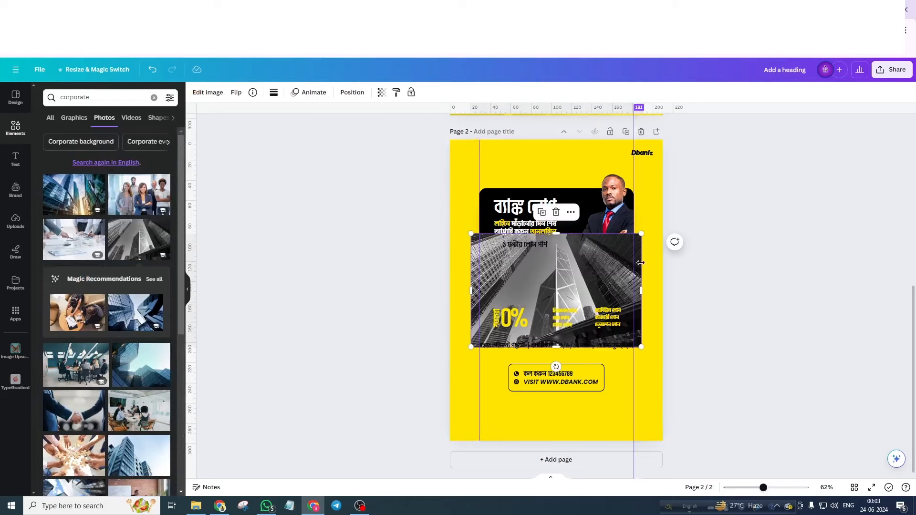
left_click_drag(591, 277, 570, 279)
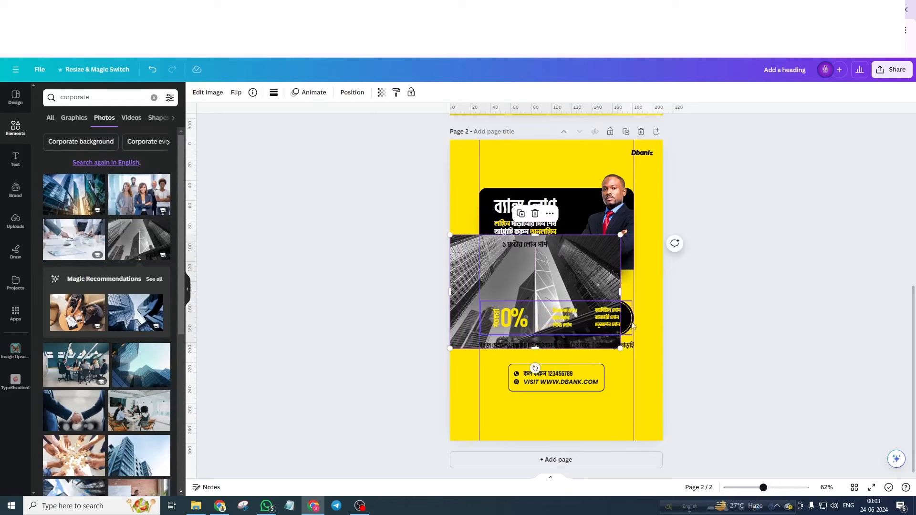
left_click_drag(621, 348, 652, 392)
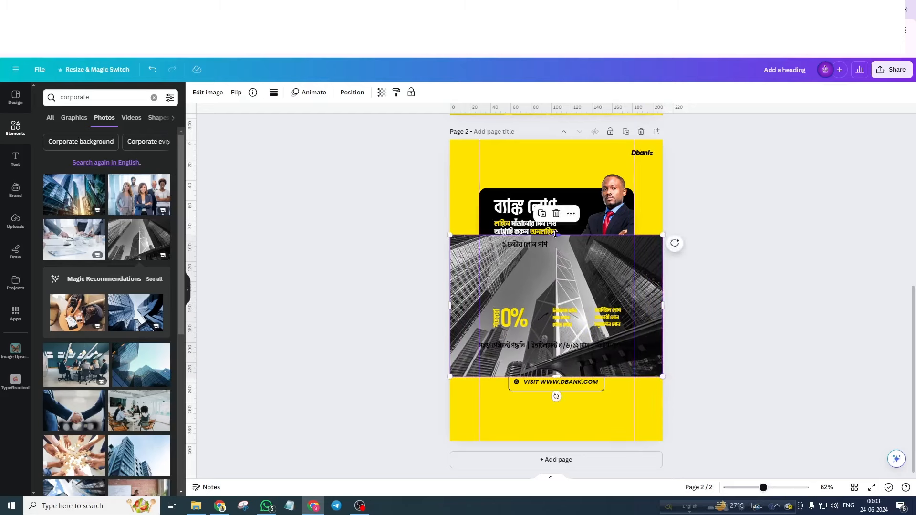
Step: Stretch the skyscraper photo to the full height of page 2 and send it to the back behind all the flyer content
left_click_drag(555, 234, 562, 141)
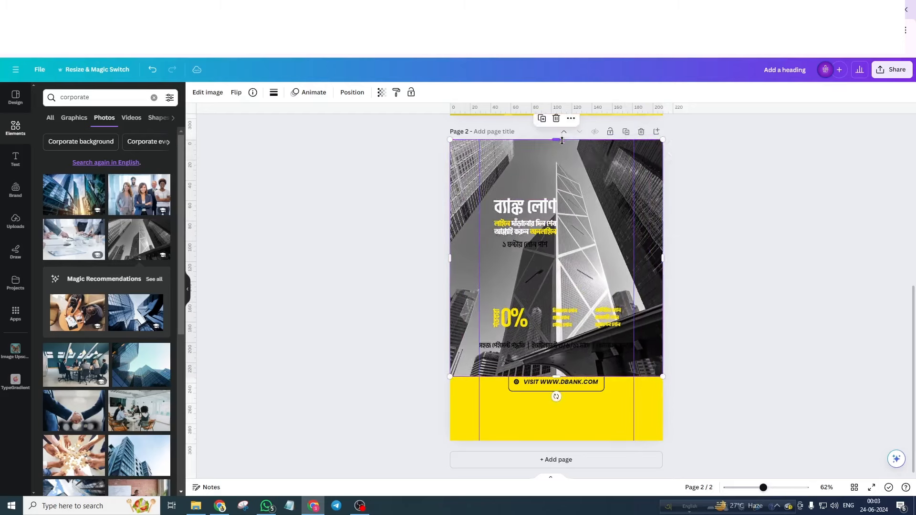
left_click_drag(559, 376, 558, 439)
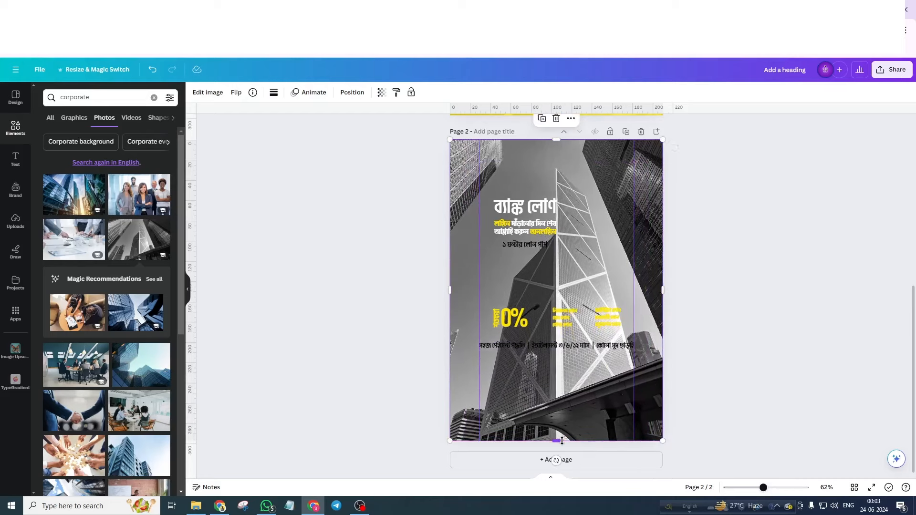
left_click(353, 93)
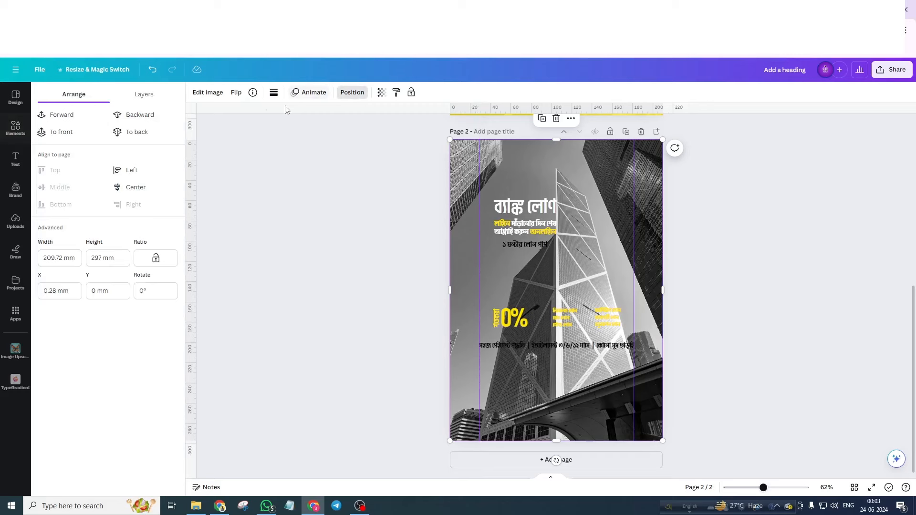
left_click(132, 131)
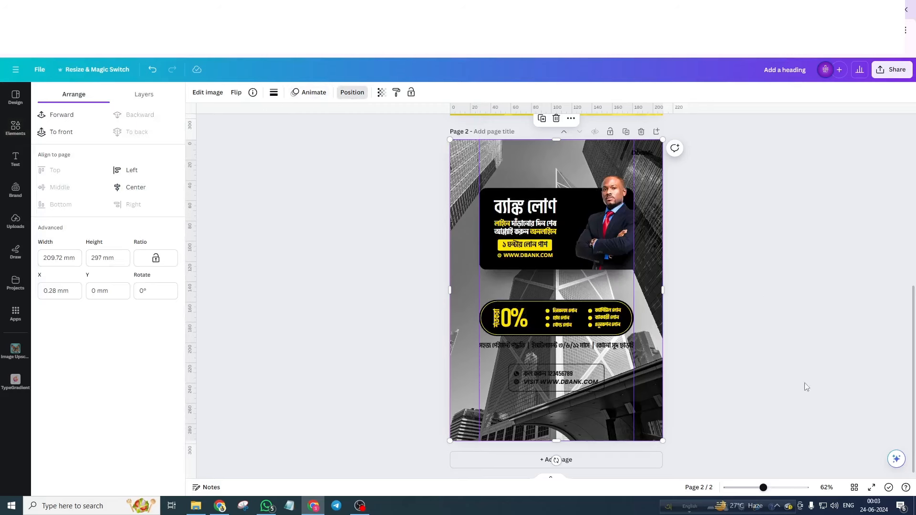
Step: Set the background photo's transparency to 18 and open the flyer in full-screen presentation view
left_click(381, 92)
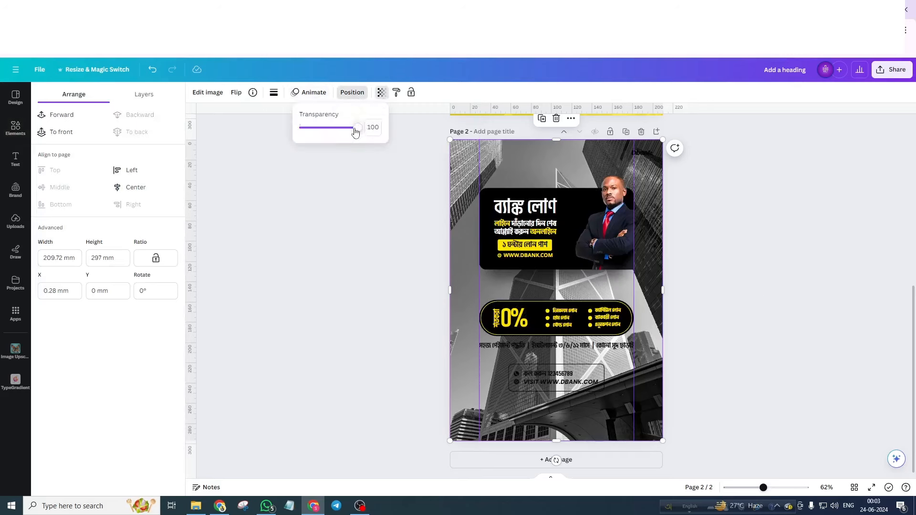
left_click_drag(356, 131, 312, 146)
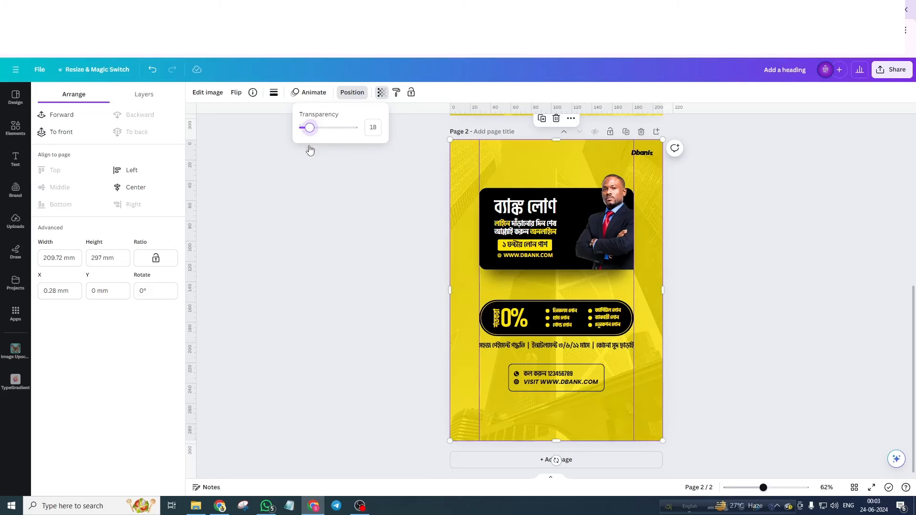
key("Escape")
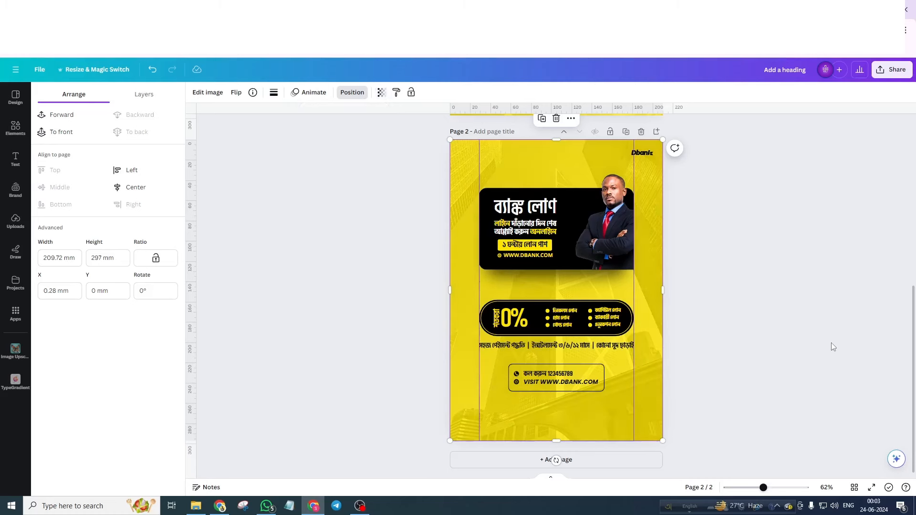
left_click(875, 487)
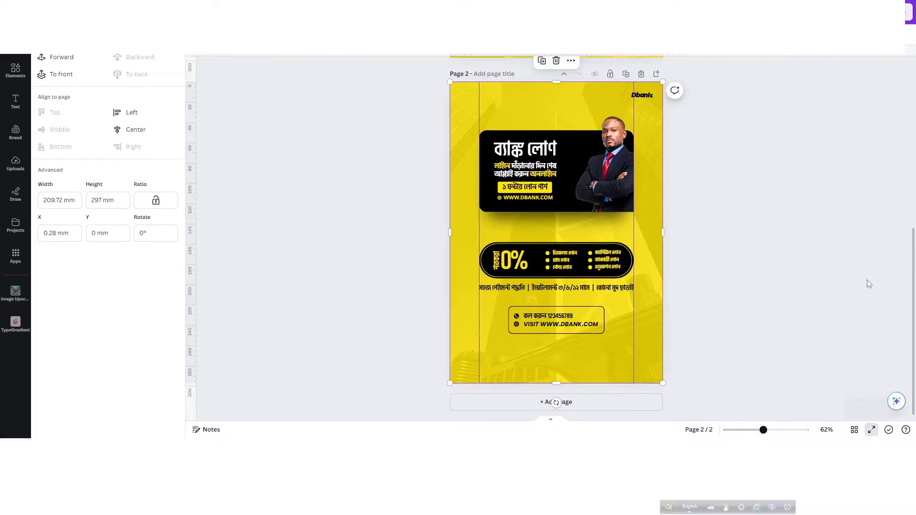